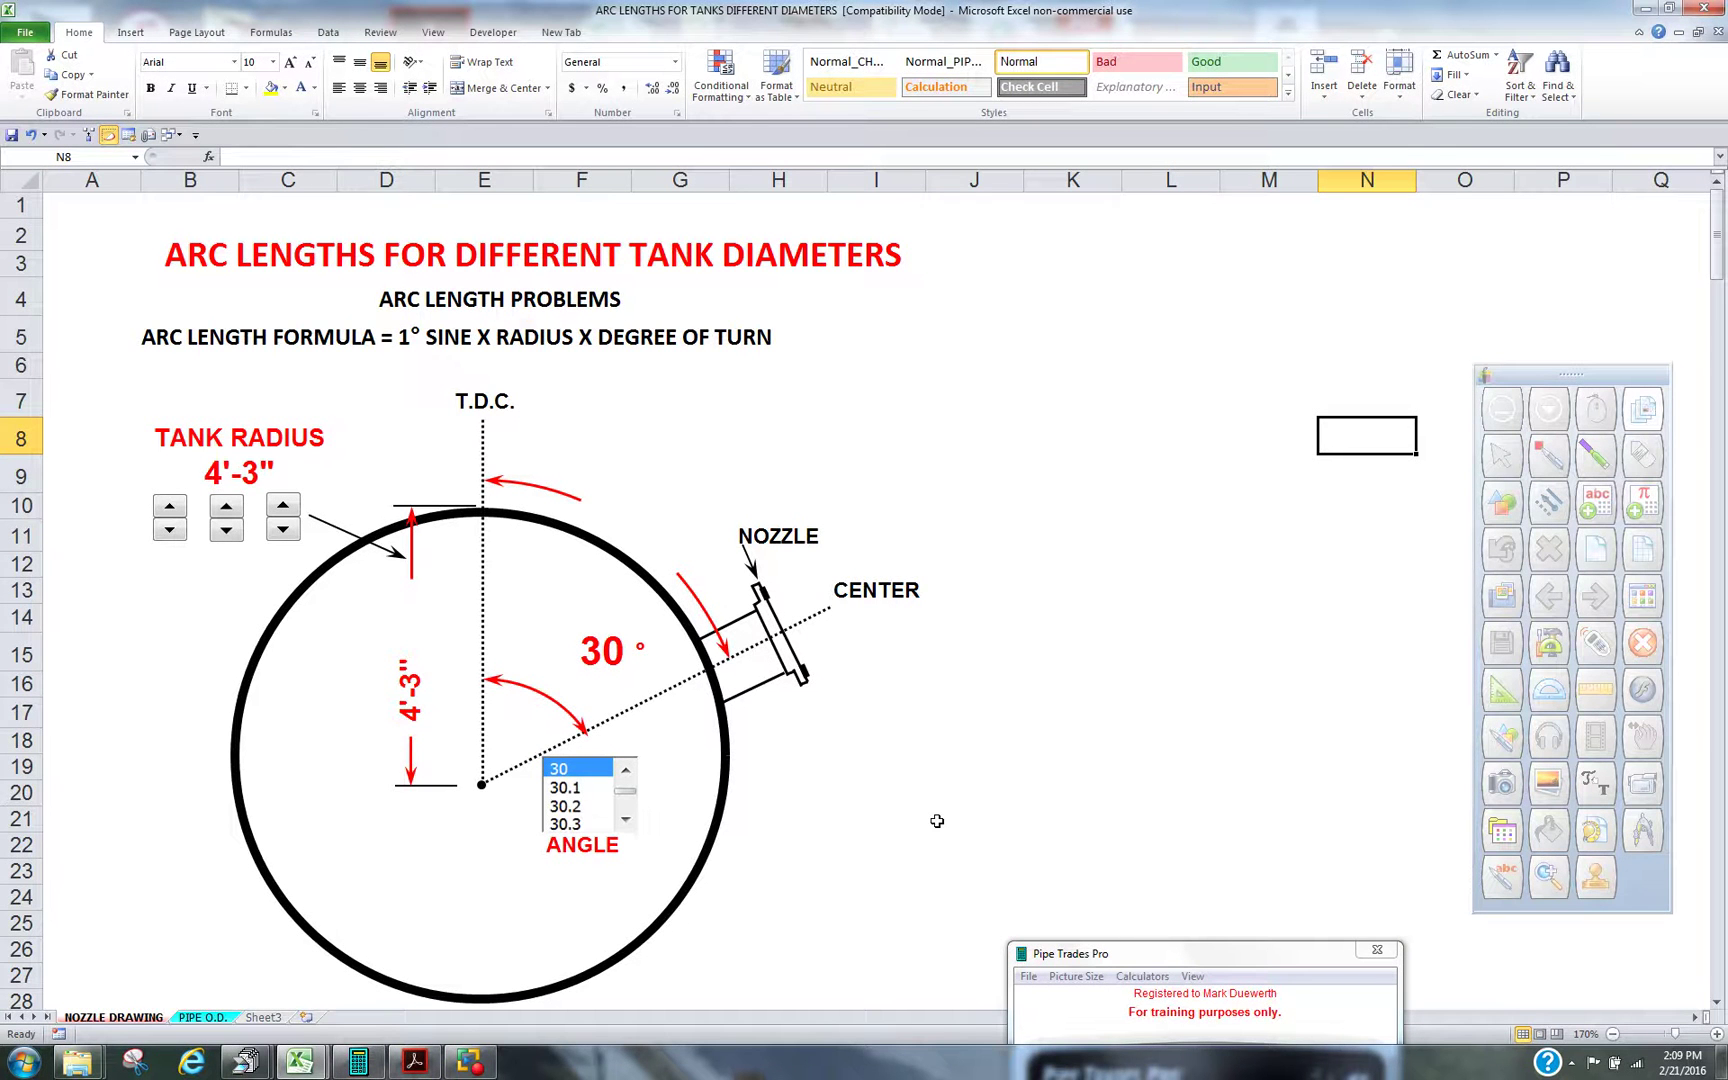
Move the Pipe Trades Pro window fully into view, then circle the 30° angle and underline 1° in red
left_click_drag(1214, 960, 1212, 258)
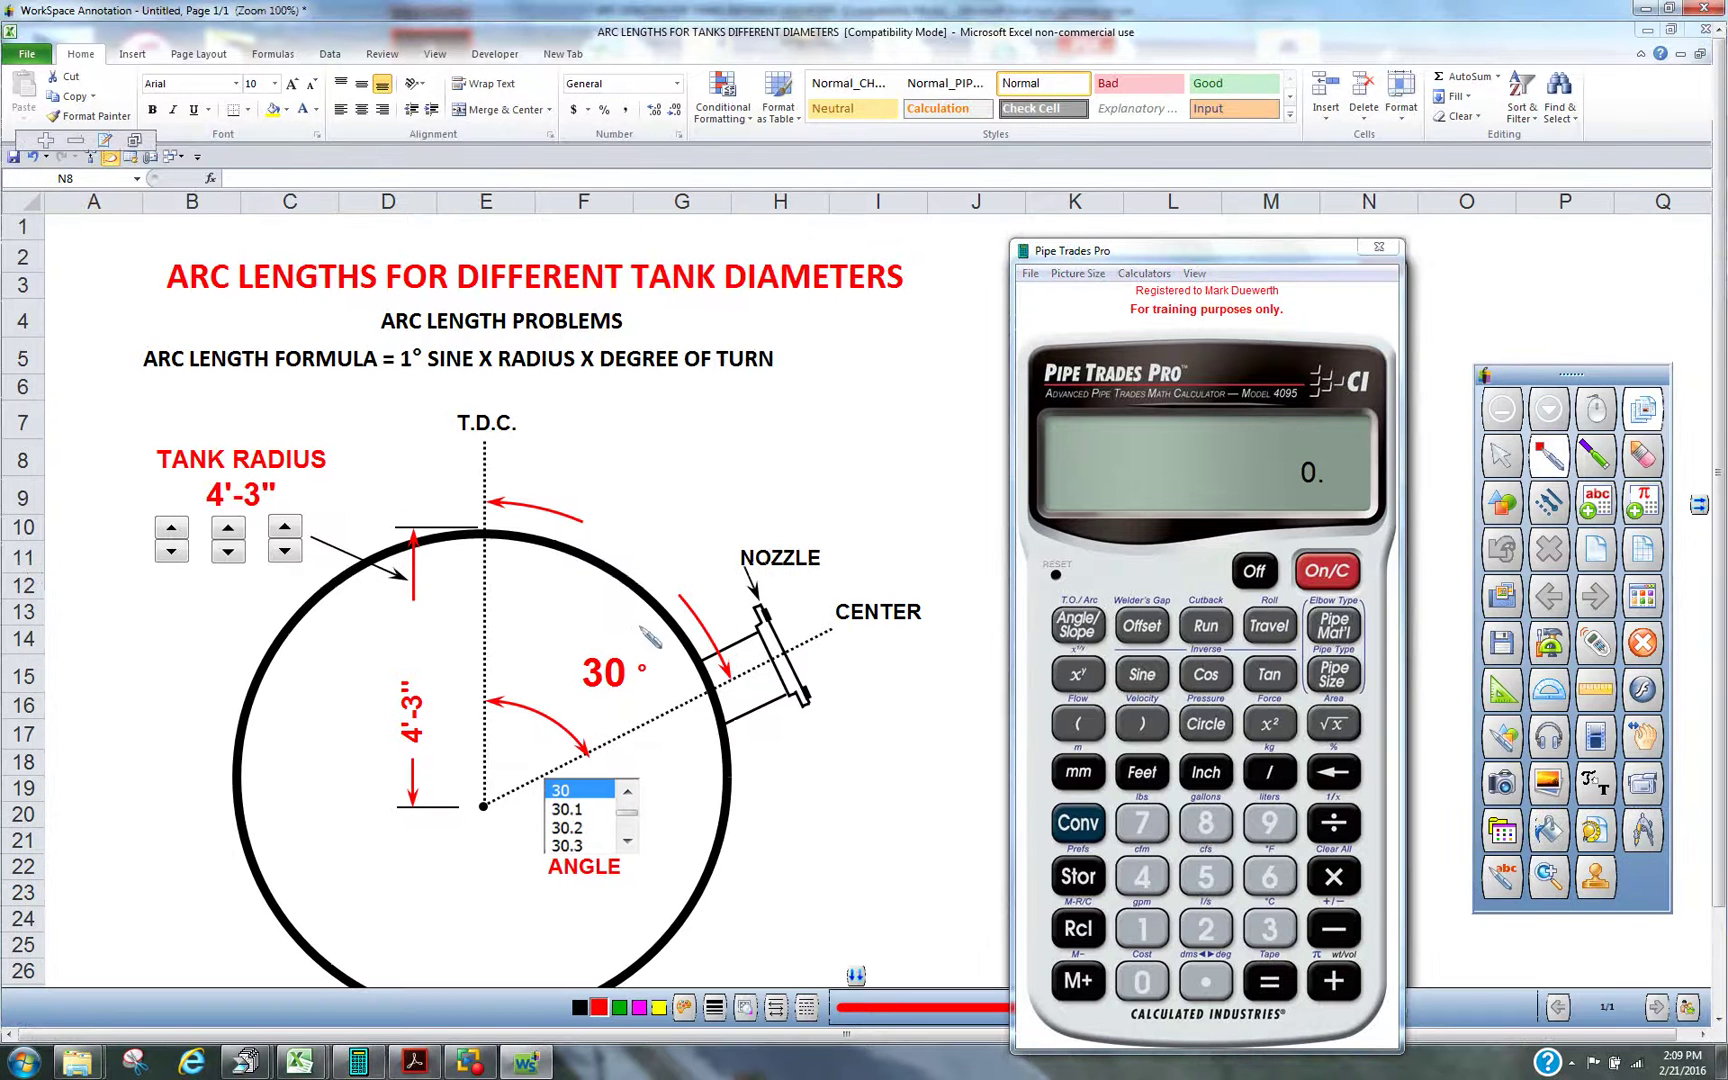
mouse_move(637, 627)
left_mouse_down()
mouse_move(563, 648)
mouse_move(565, 695)
mouse_move(615, 703)
mouse_move(655, 683)
mouse_move(640, 629)
left_mouse_up()
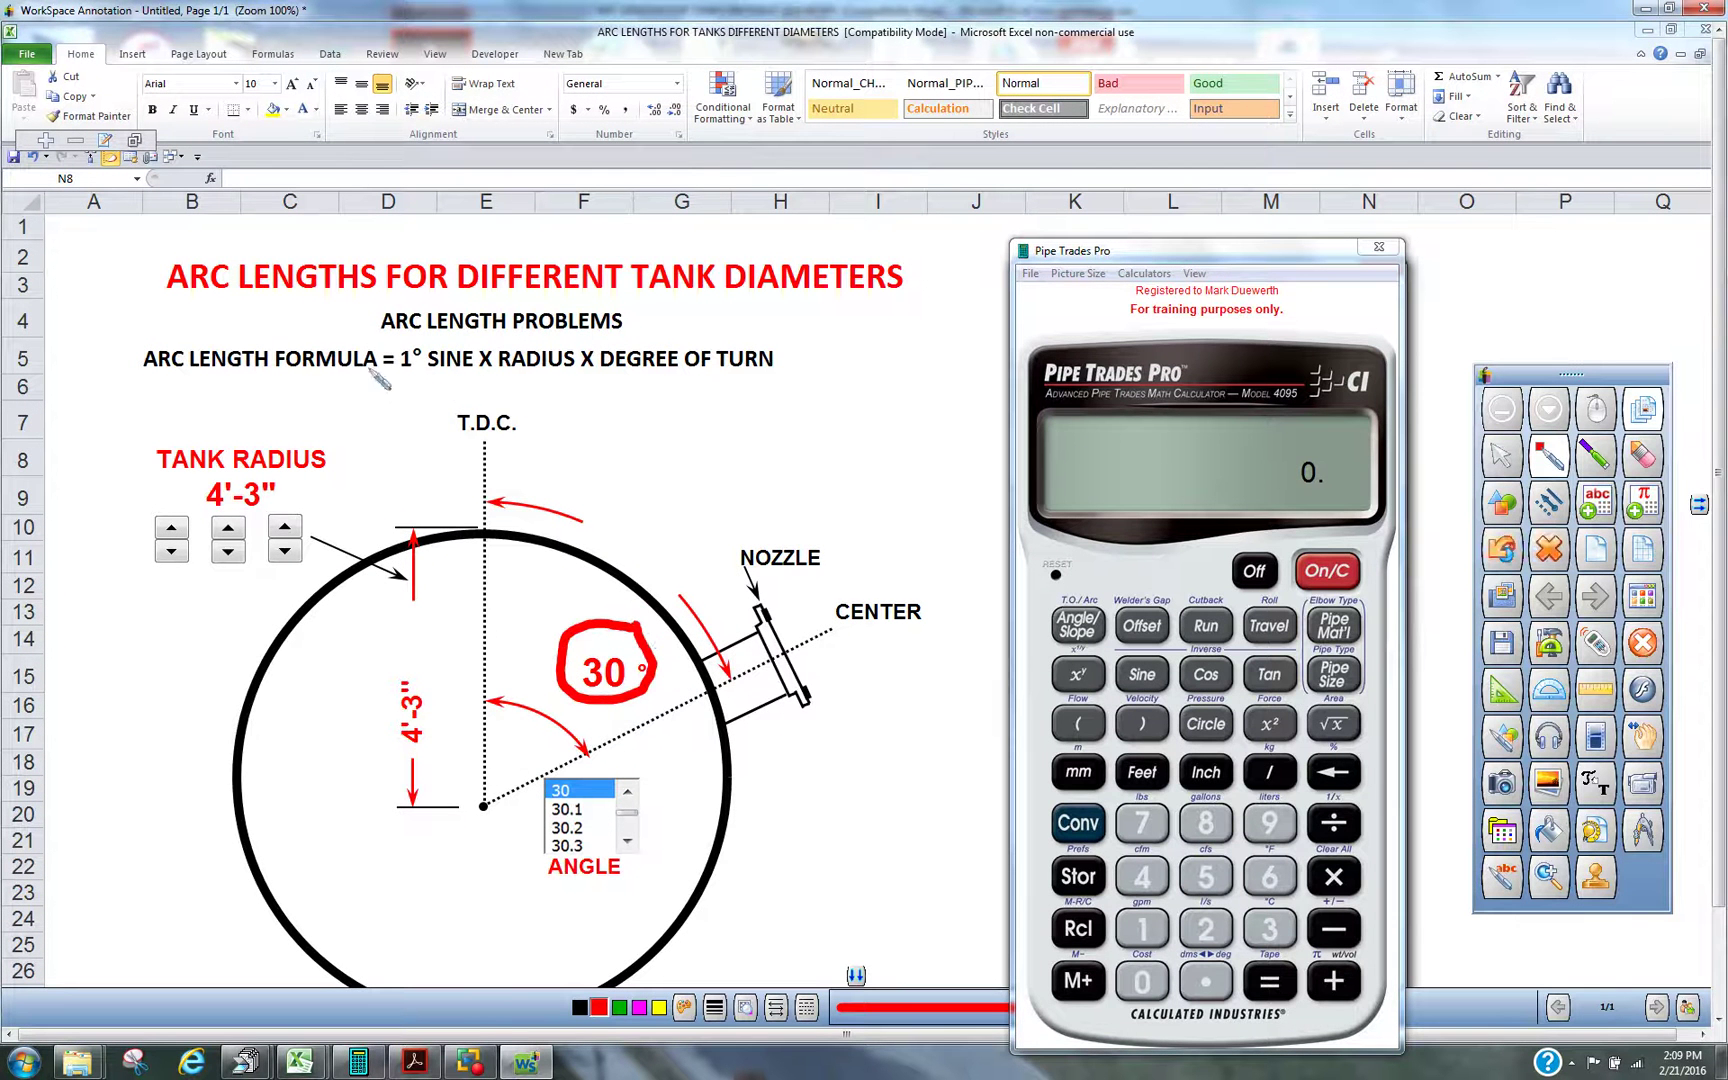
left_click_drag(390, 381, 474, 386)
Clear the calculator and take the sine of 1°, giving 0.017452
left_click(1090, 833)
left_click(1327, 880)
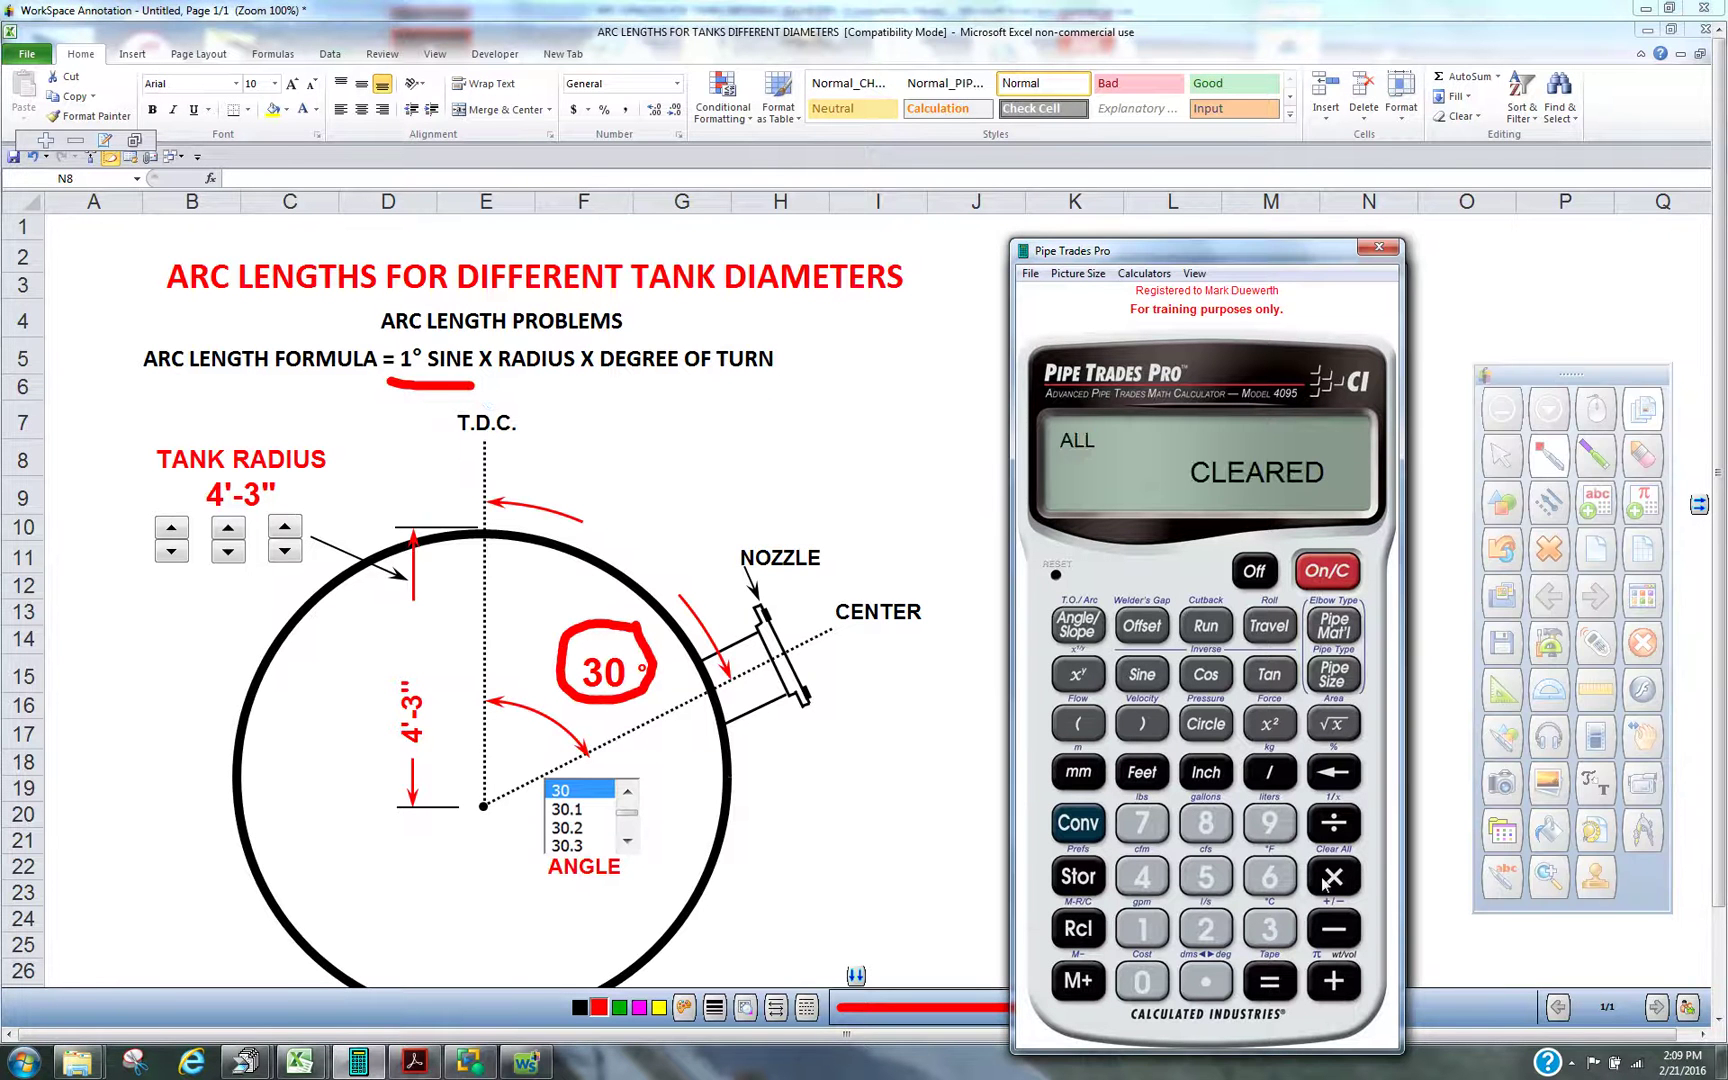
left_click(1150, 930)
left_click(1148, 680)
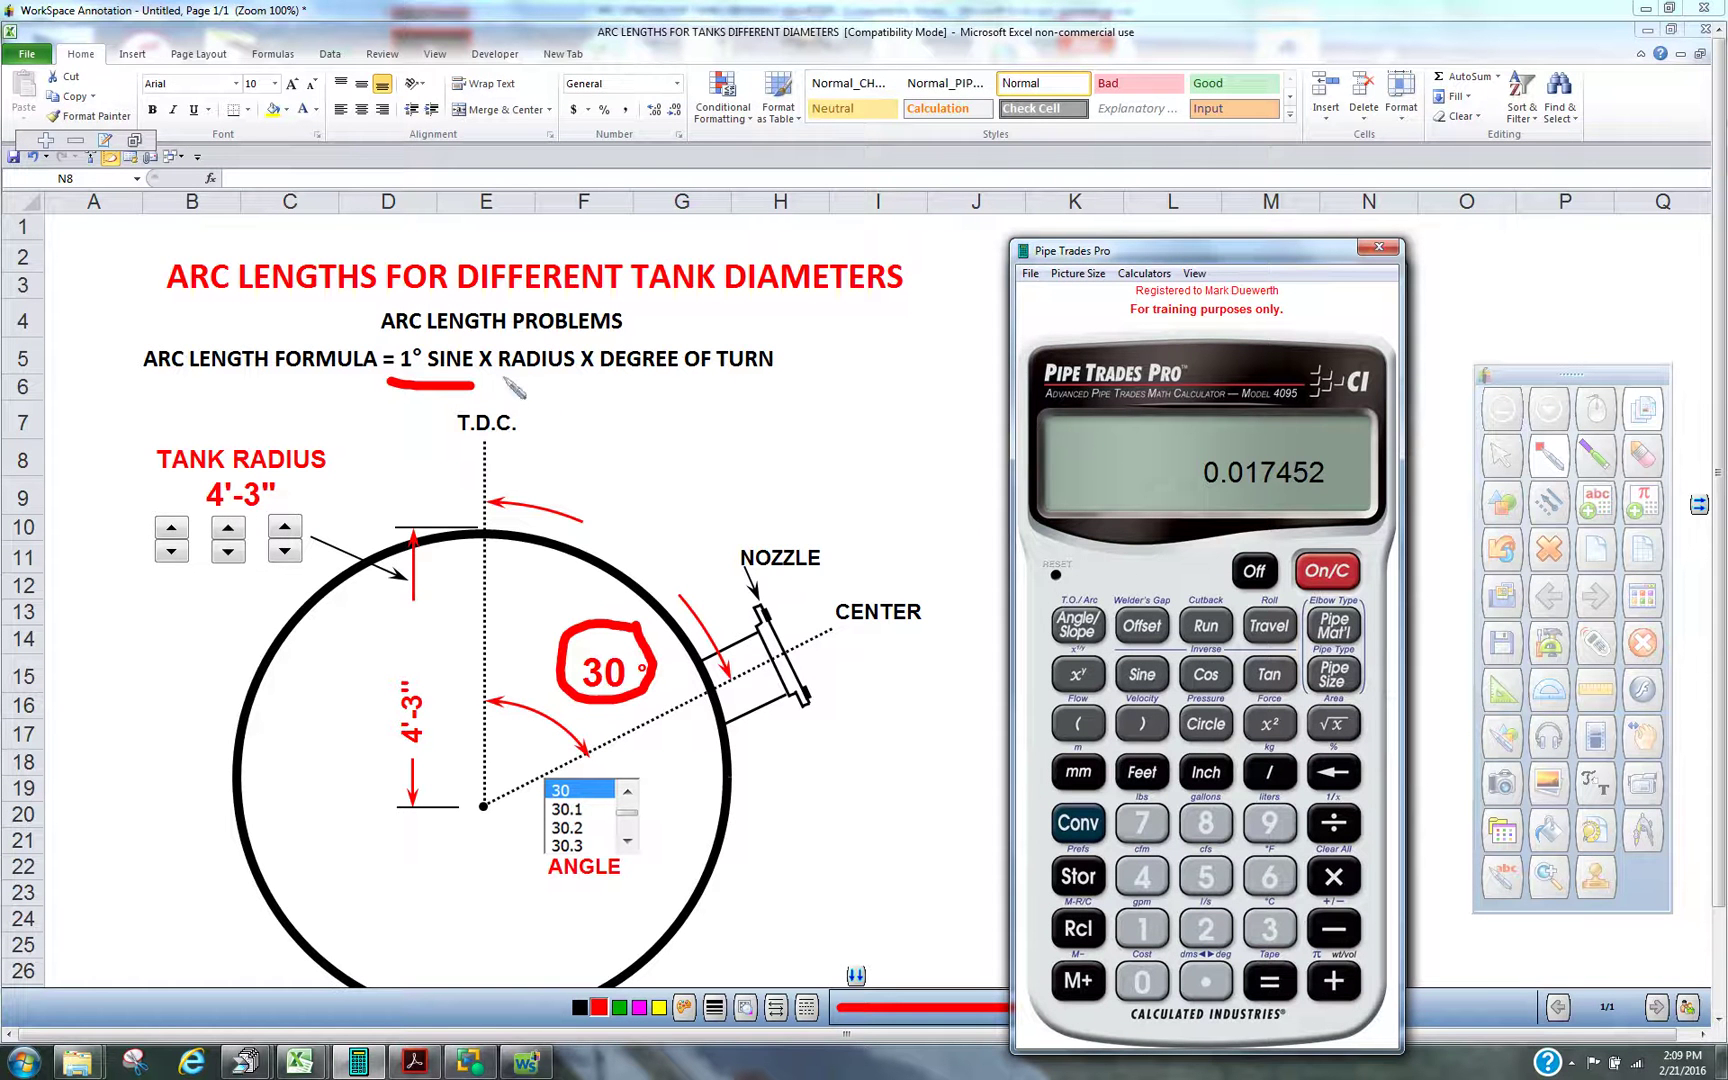
Underline RADIUS and DEGREE OF TURN, circle the 4'-3" radius, and compass an arc from the tank centre
left_click_drag(498, 383, 597, 385)
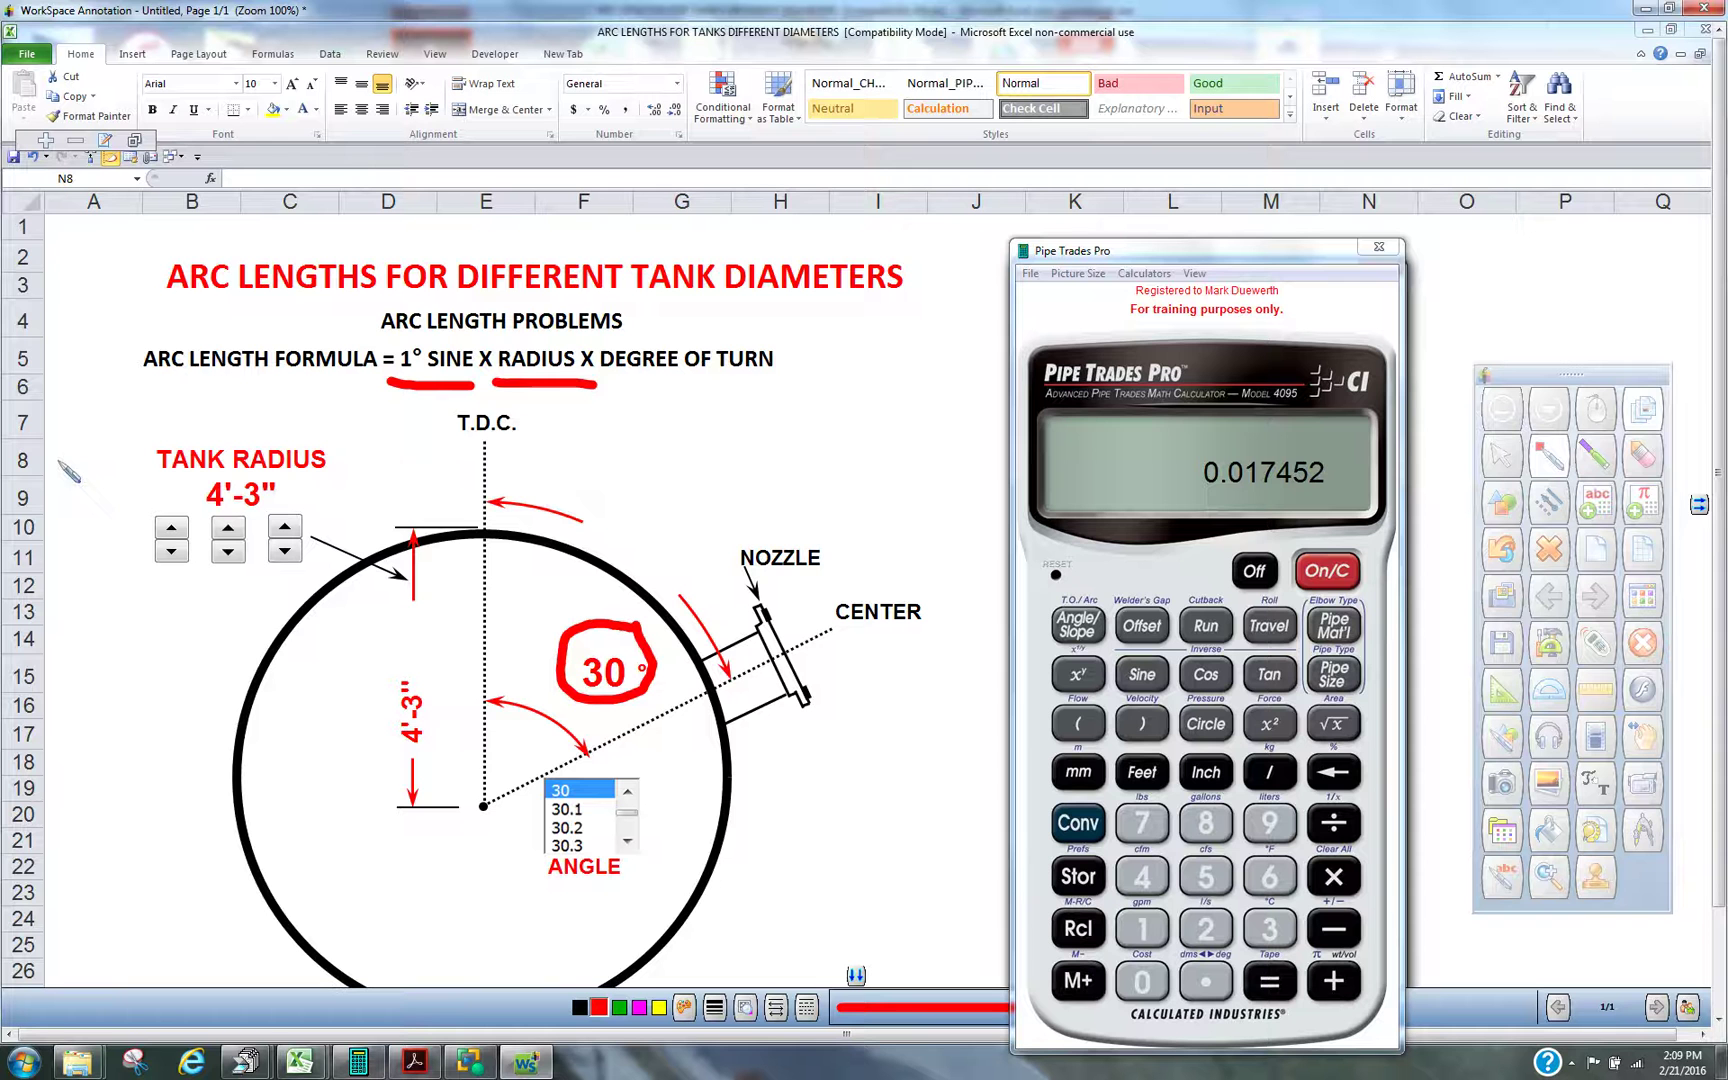
mouse_move(110, 432)
left_mouse_down()
mouse_move(113, 515)
mouse_move(152, 590)
mouse_move(330, 590)
mouse_move(345, 445)
mouse_move(120, 430)
left_mouse_up()
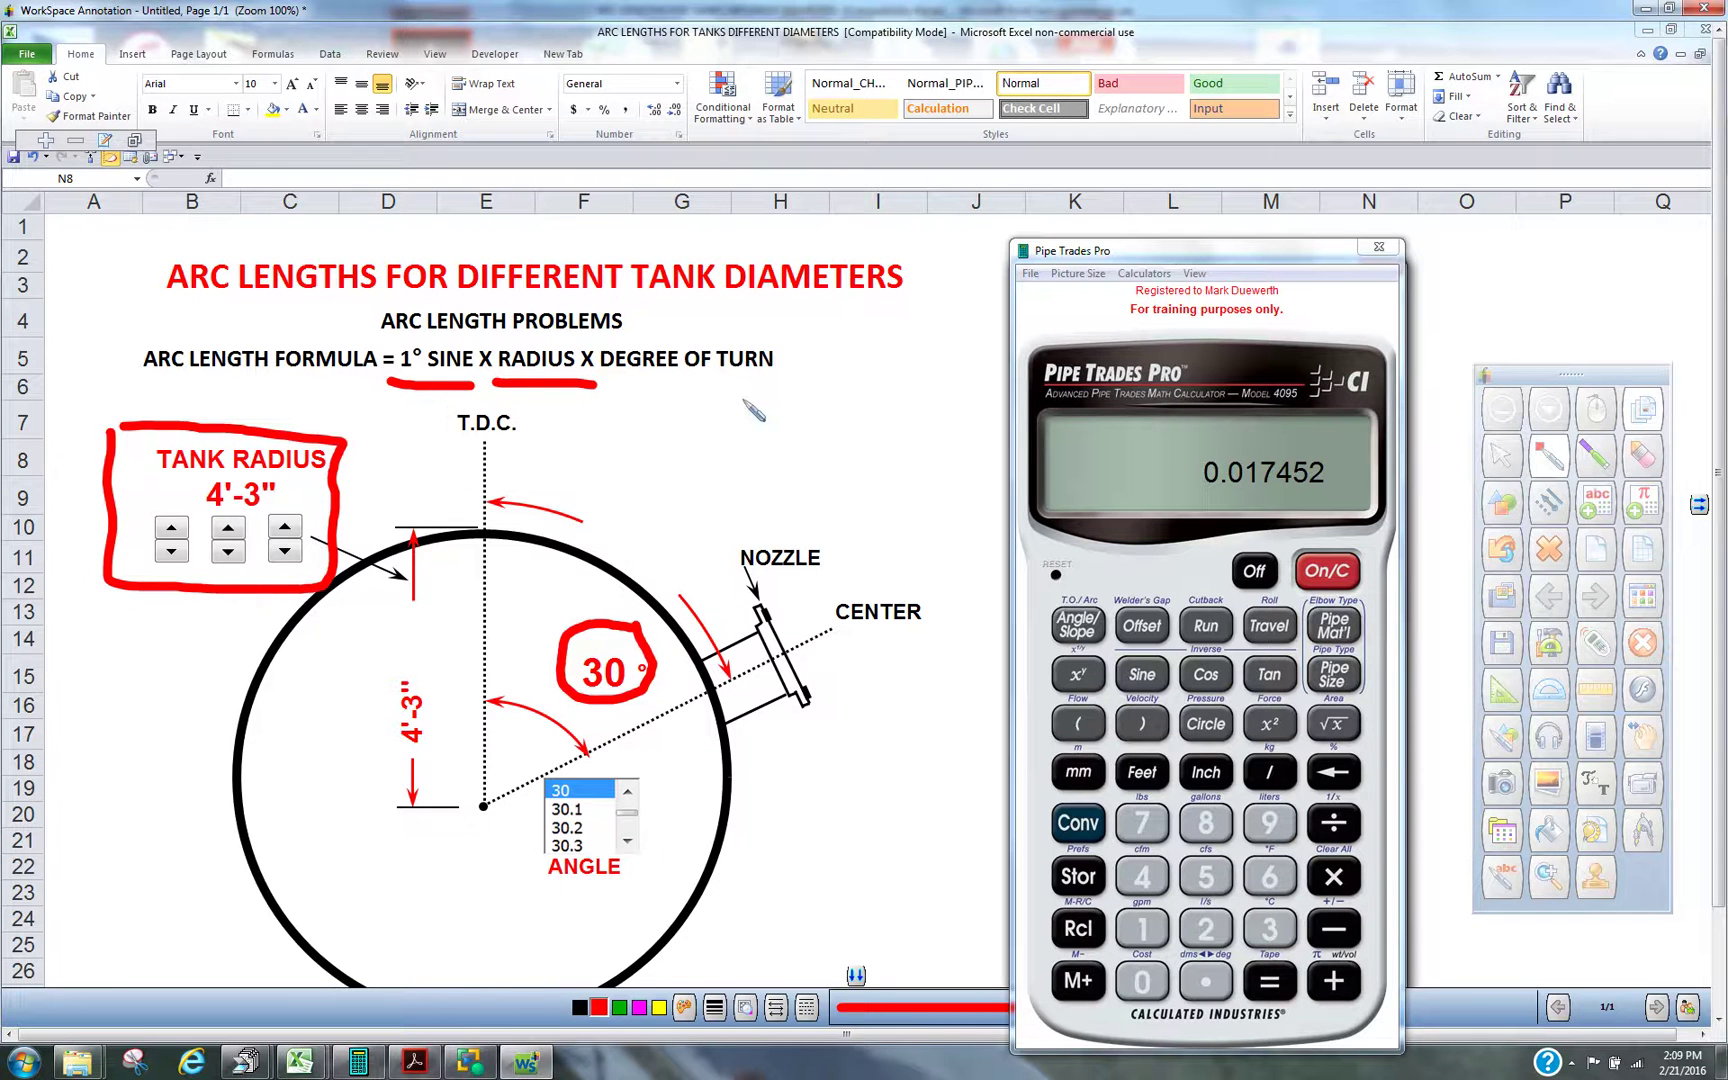
left_click_drag(648, 379, 752, 382)
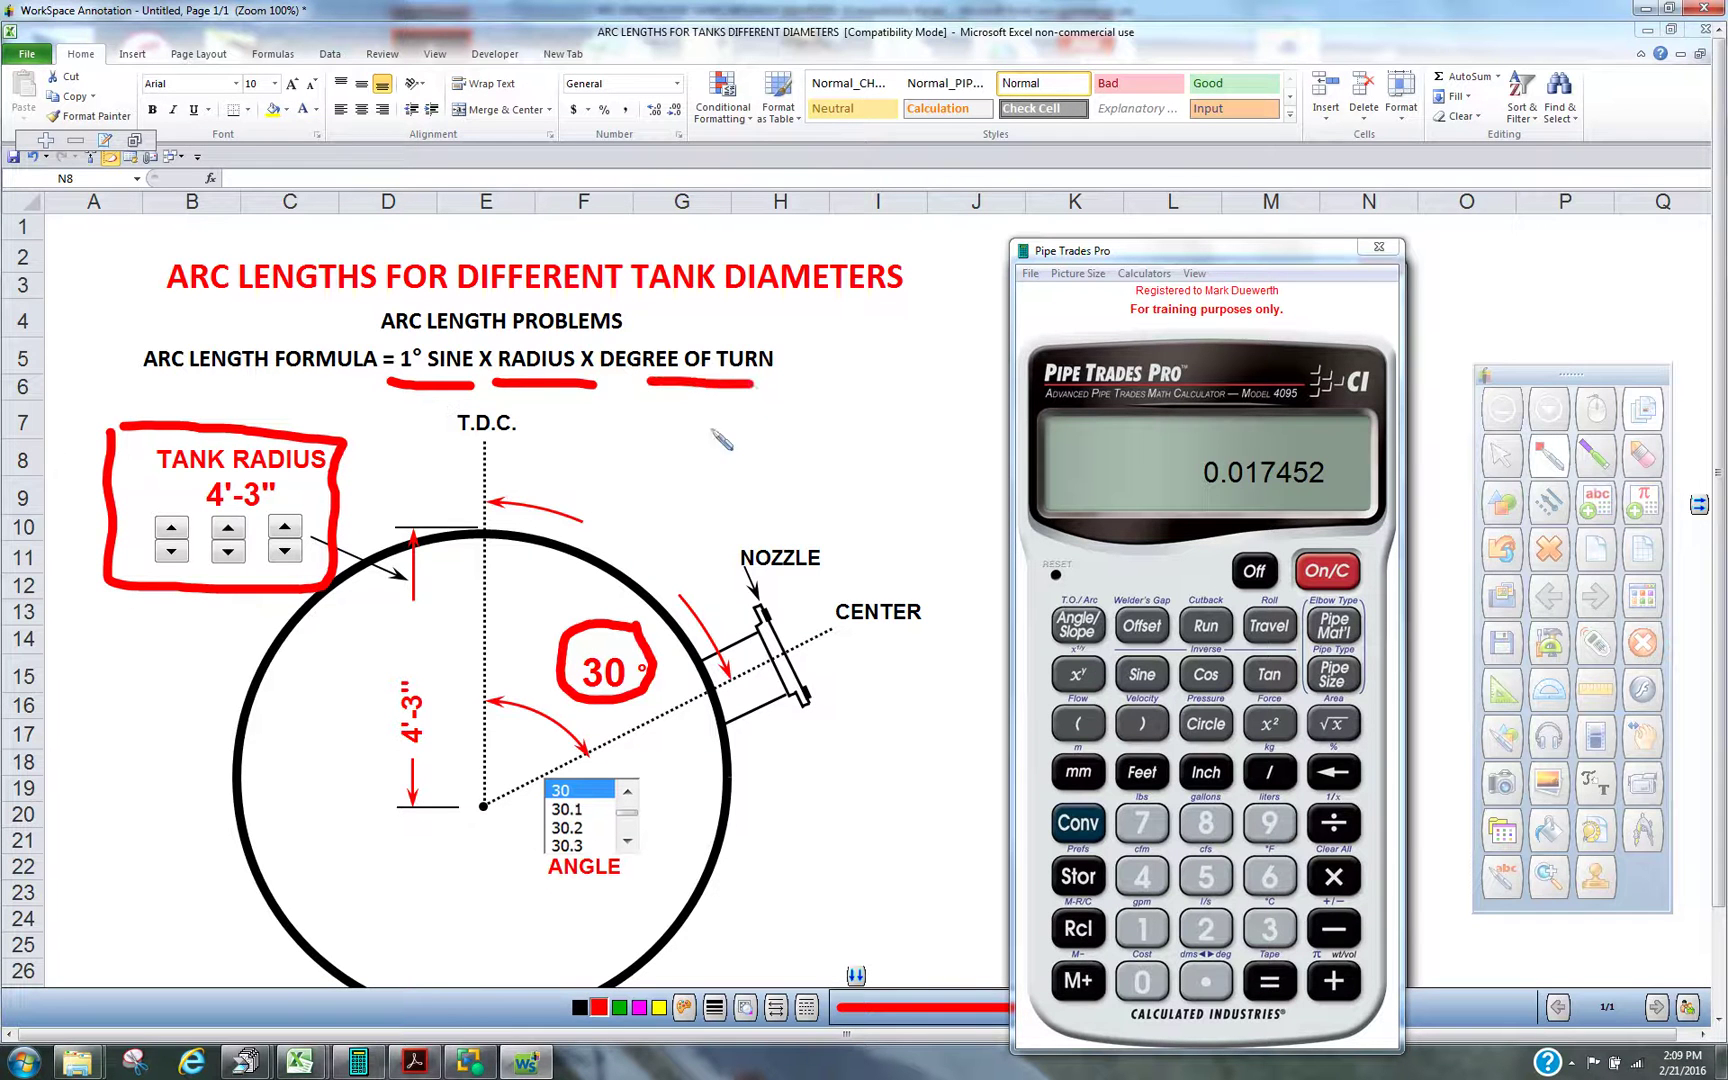
mouse_move(515, 590)
left_mouse_down()
mouse_move(550, 624)
mouse_move(554, 591)
mouse_move(539, 636)
left_mouse_up()
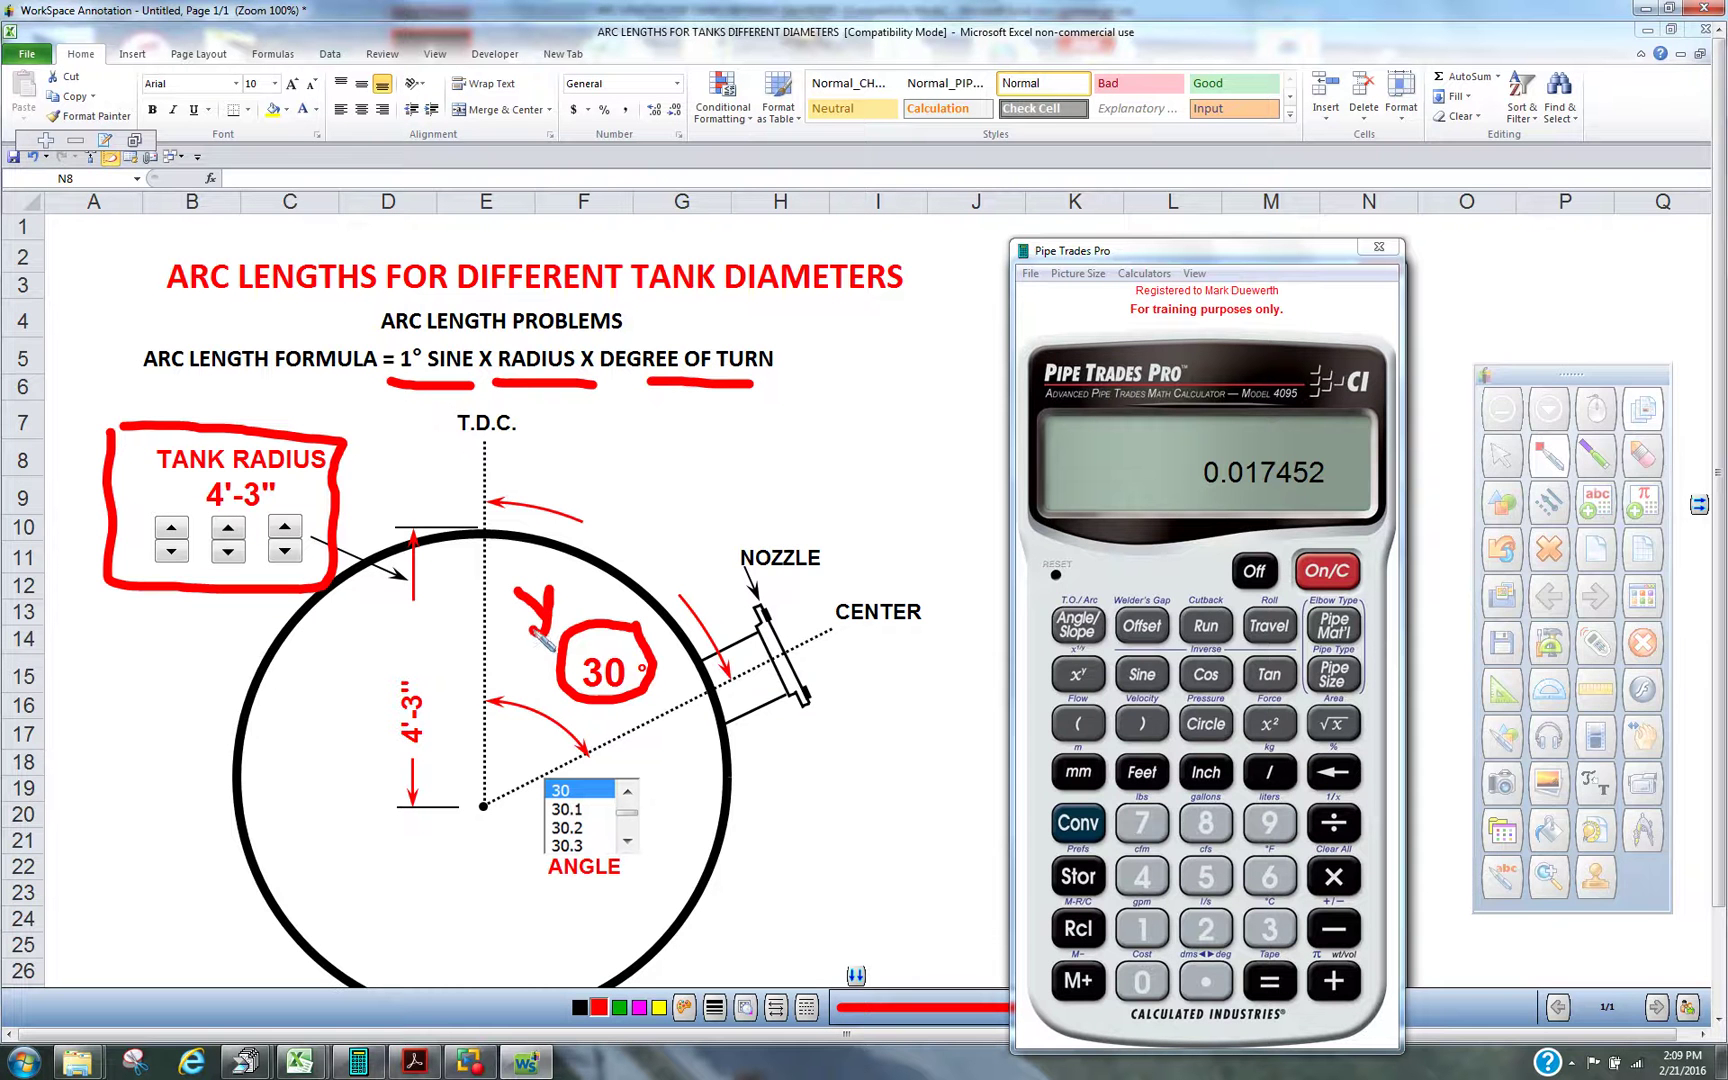
left_click(1643, 830)
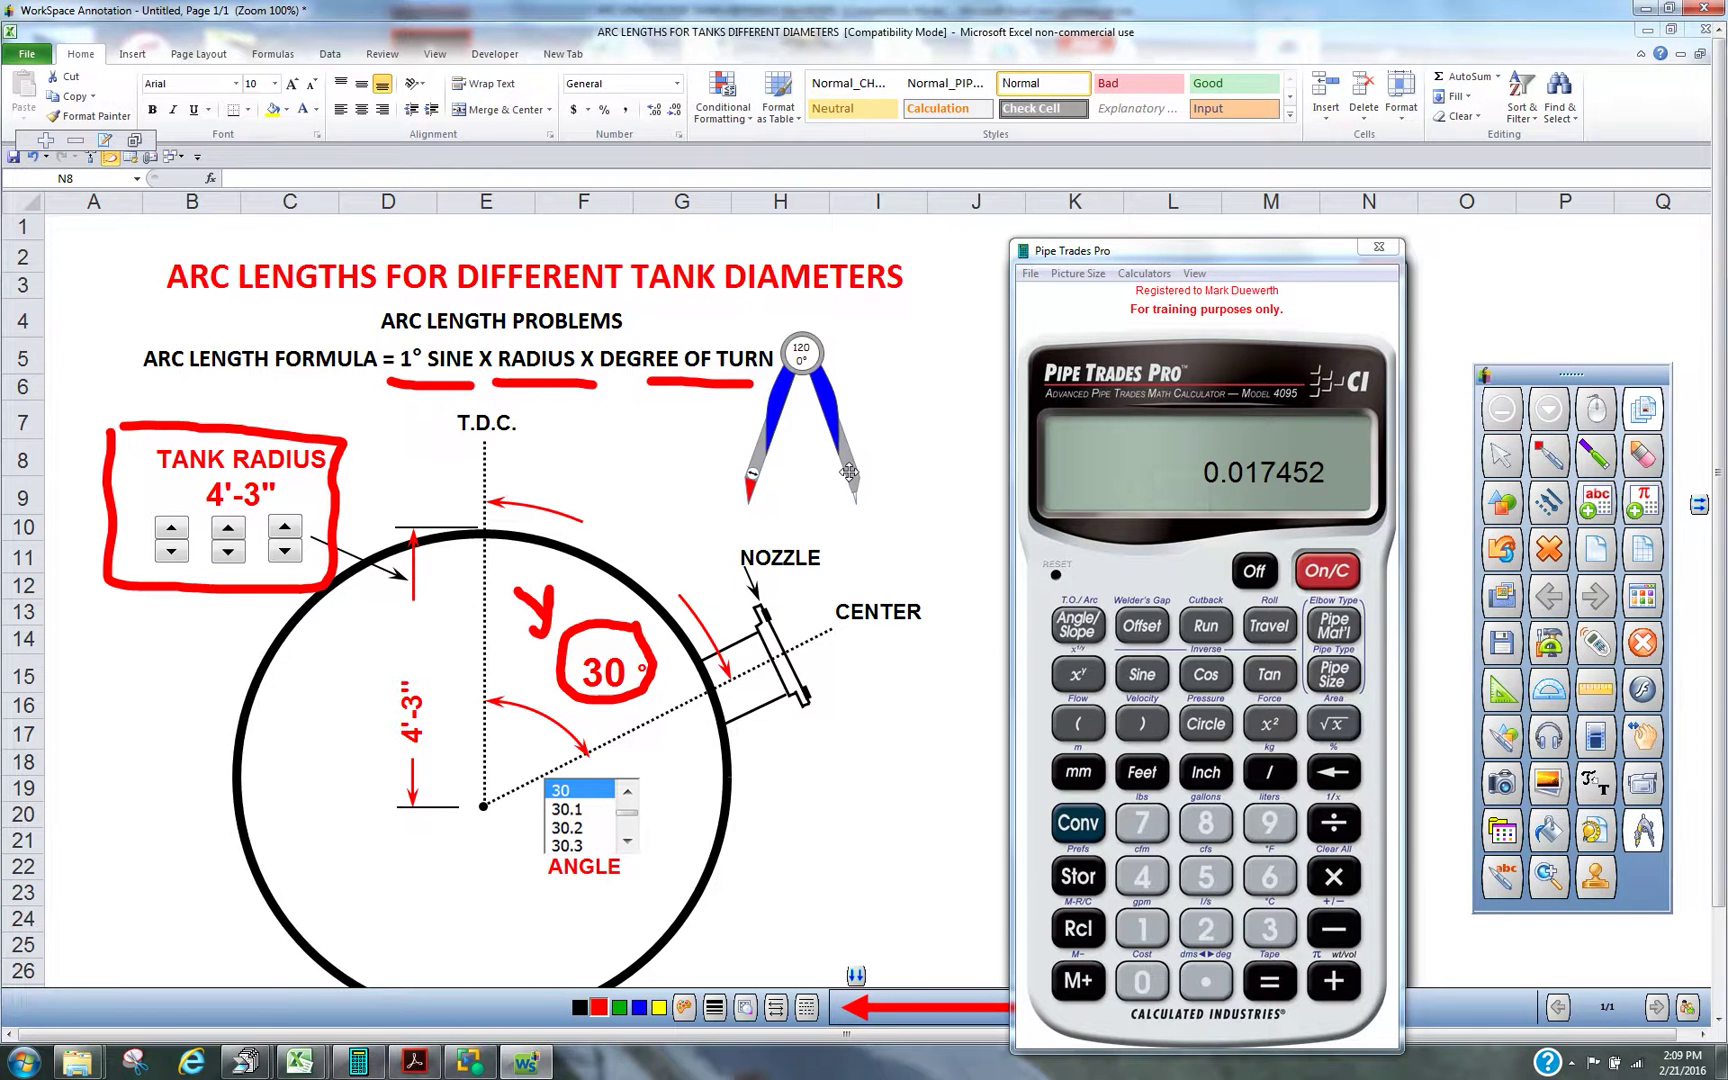
mouse_move(849, 472)
left_mouse_down()
mouse_move(474, 783)
mouse_move(390, 662)
mouse_move(486, 514)
mouse_move(669, 613)
mouse_move(700, 728)
left_mouse_up()
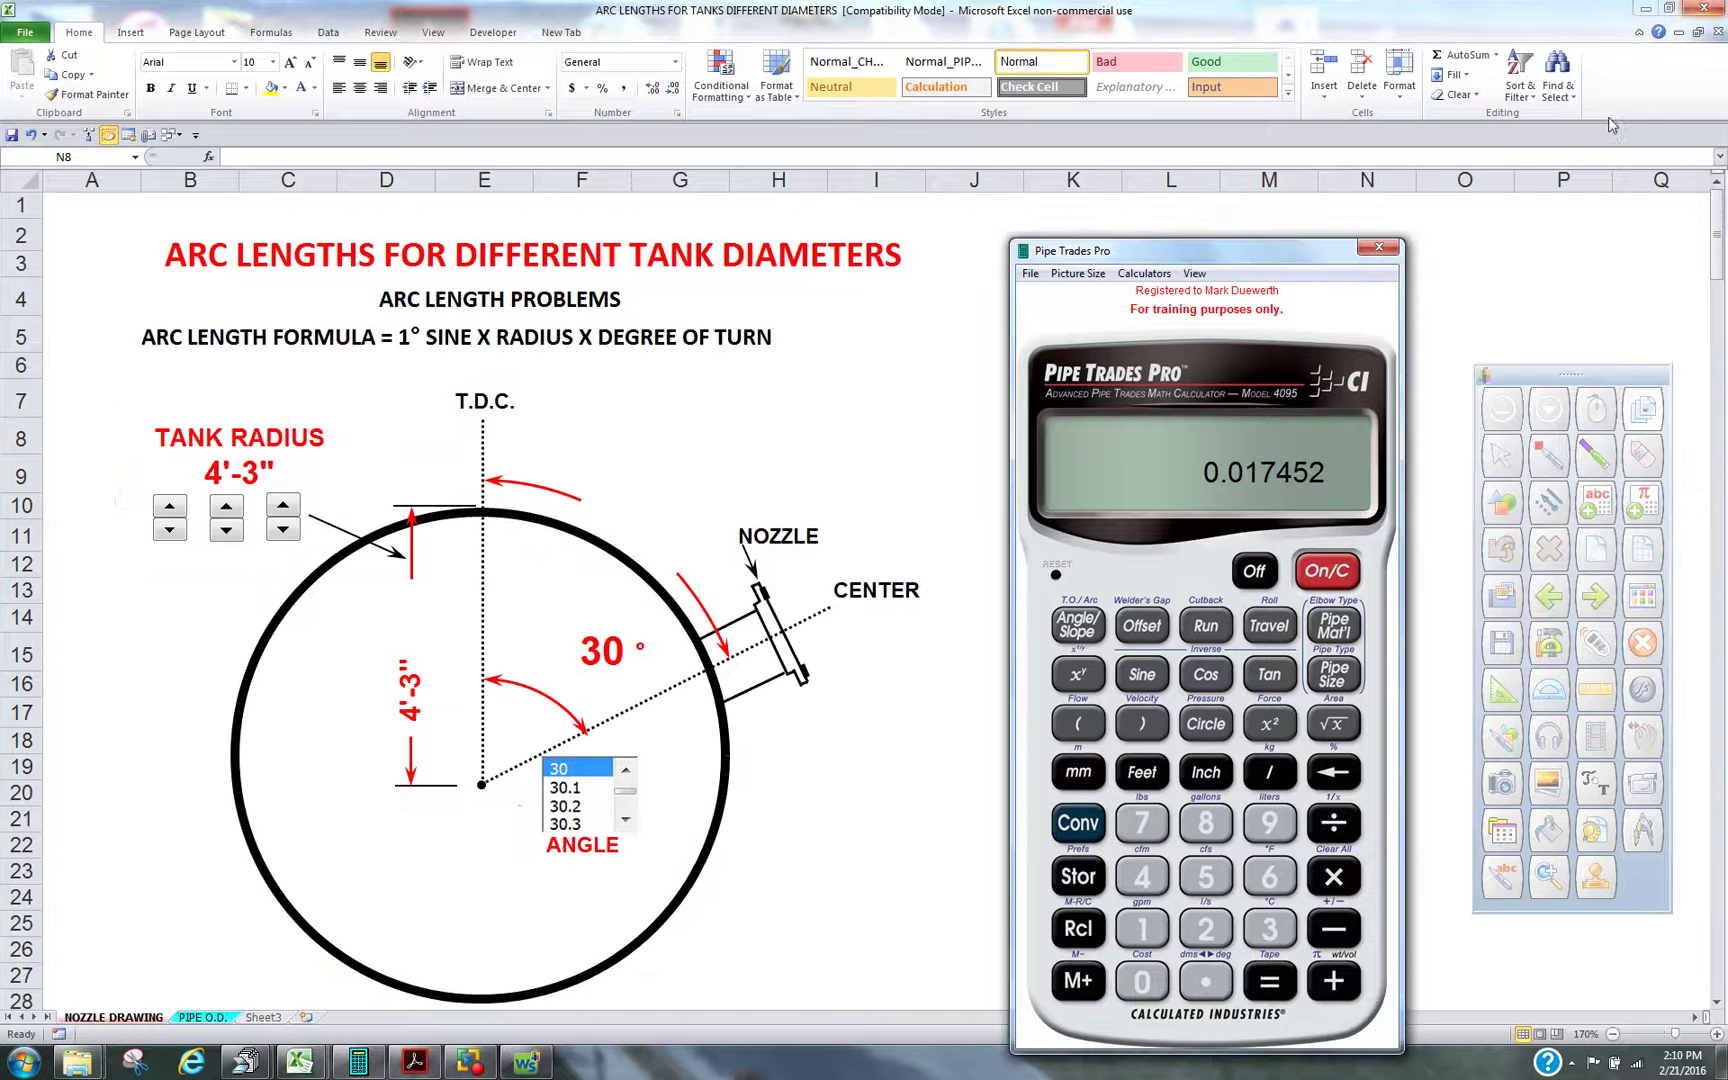
Clear the ink and compute sin 1° × 4'-3" × 30°, giving an arc length of 2'-2 11/16"
left_click(1704, 8)
left_click(1140, 924)
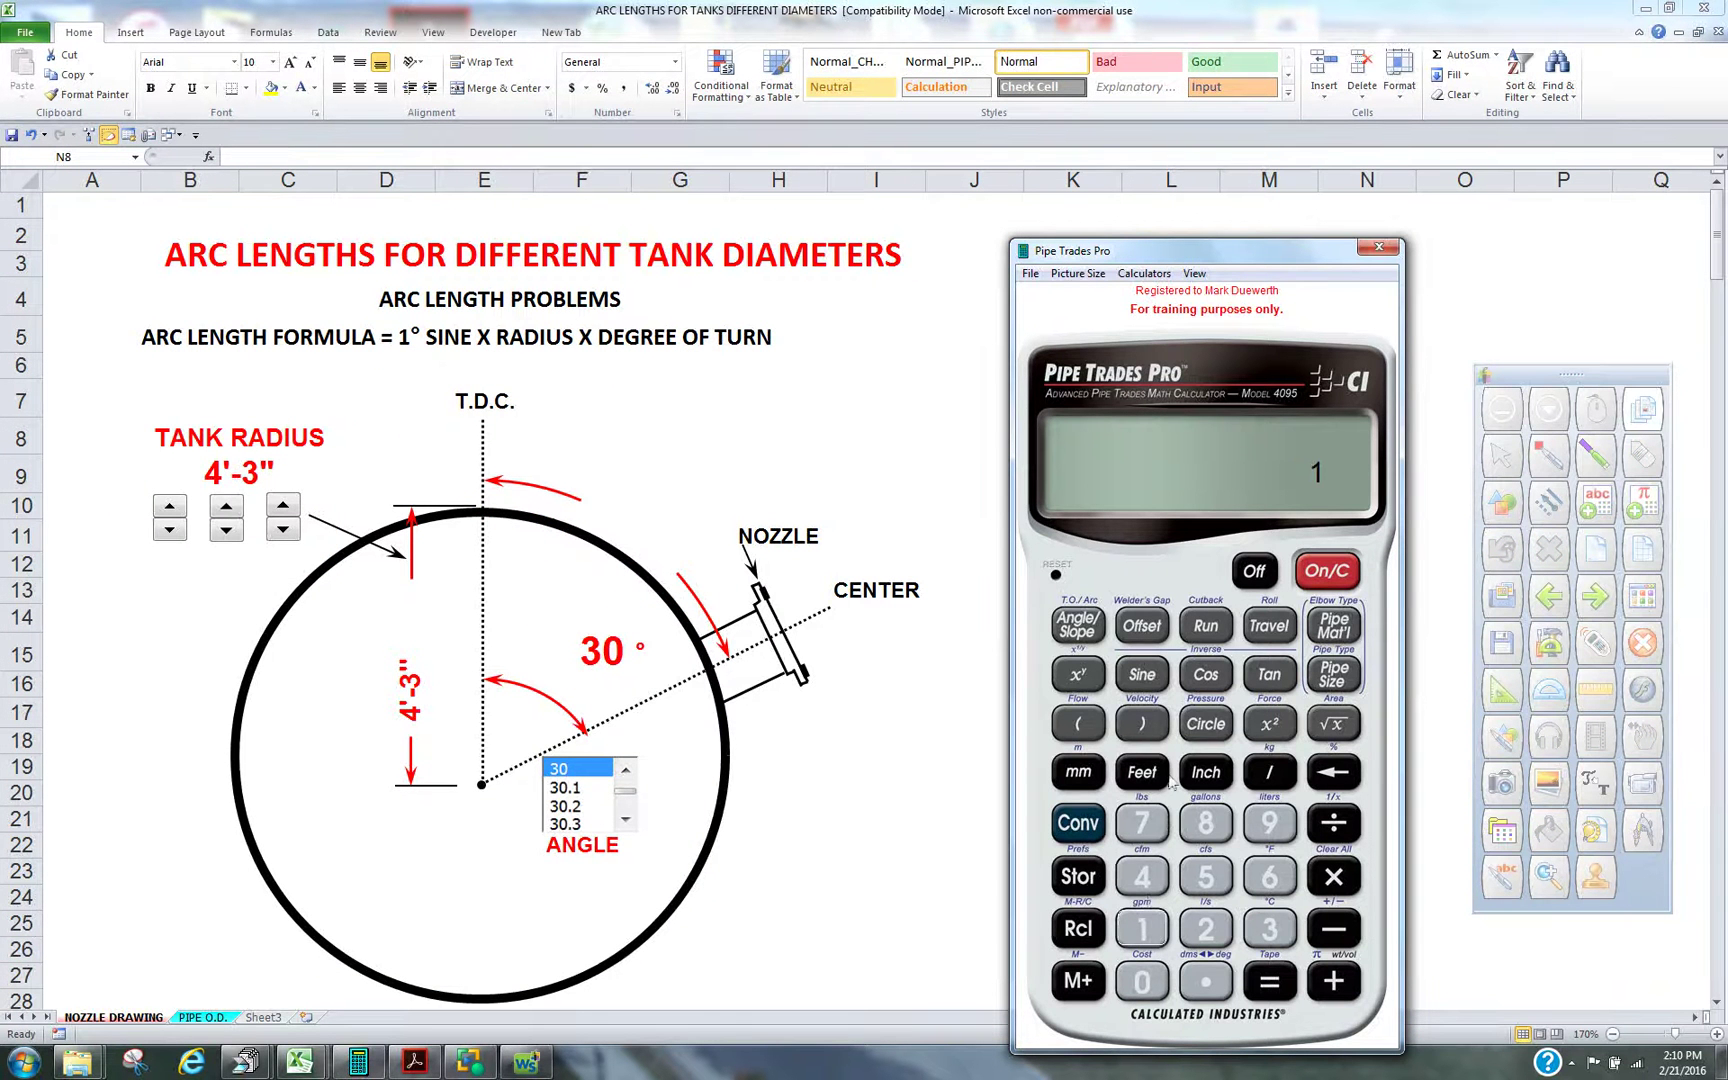
left_click(1140, 676)
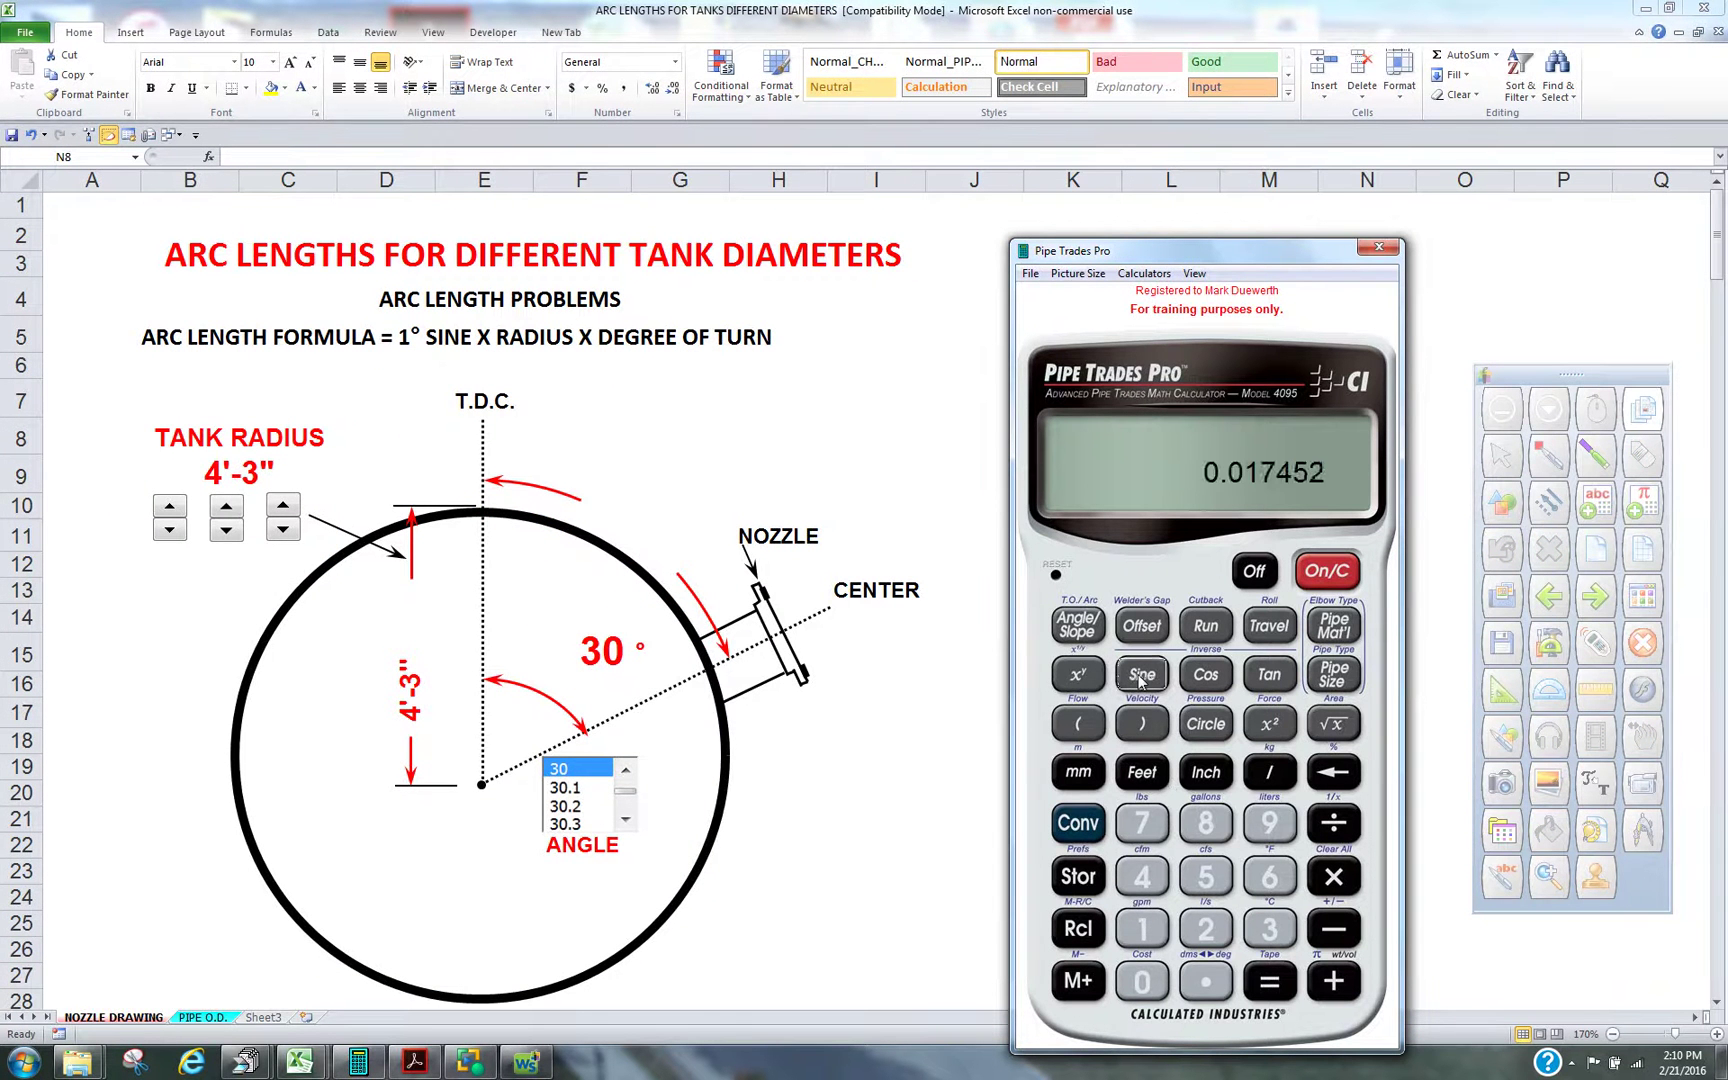
left_click(1336, 877)
left_click(1150, 880)
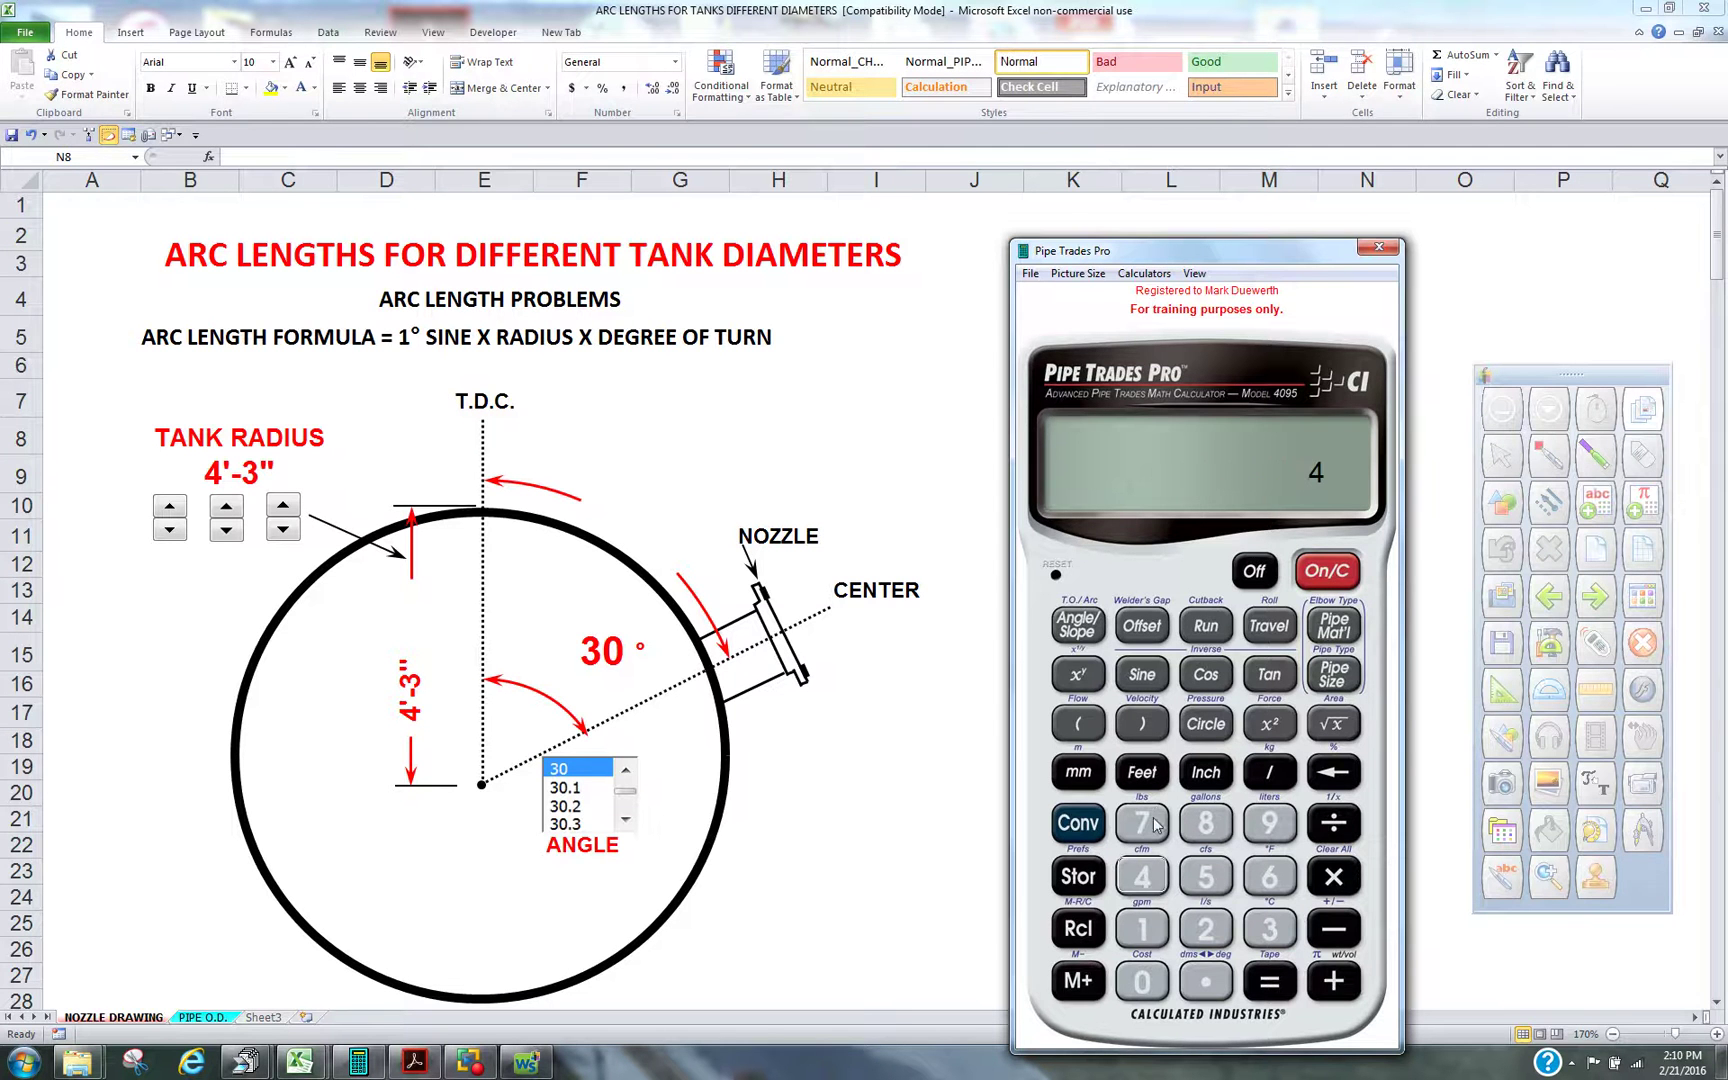
left_click(1148, 778)
left_click(1274, 932)
left_click(1210, 775)
left_click(1334, 878)
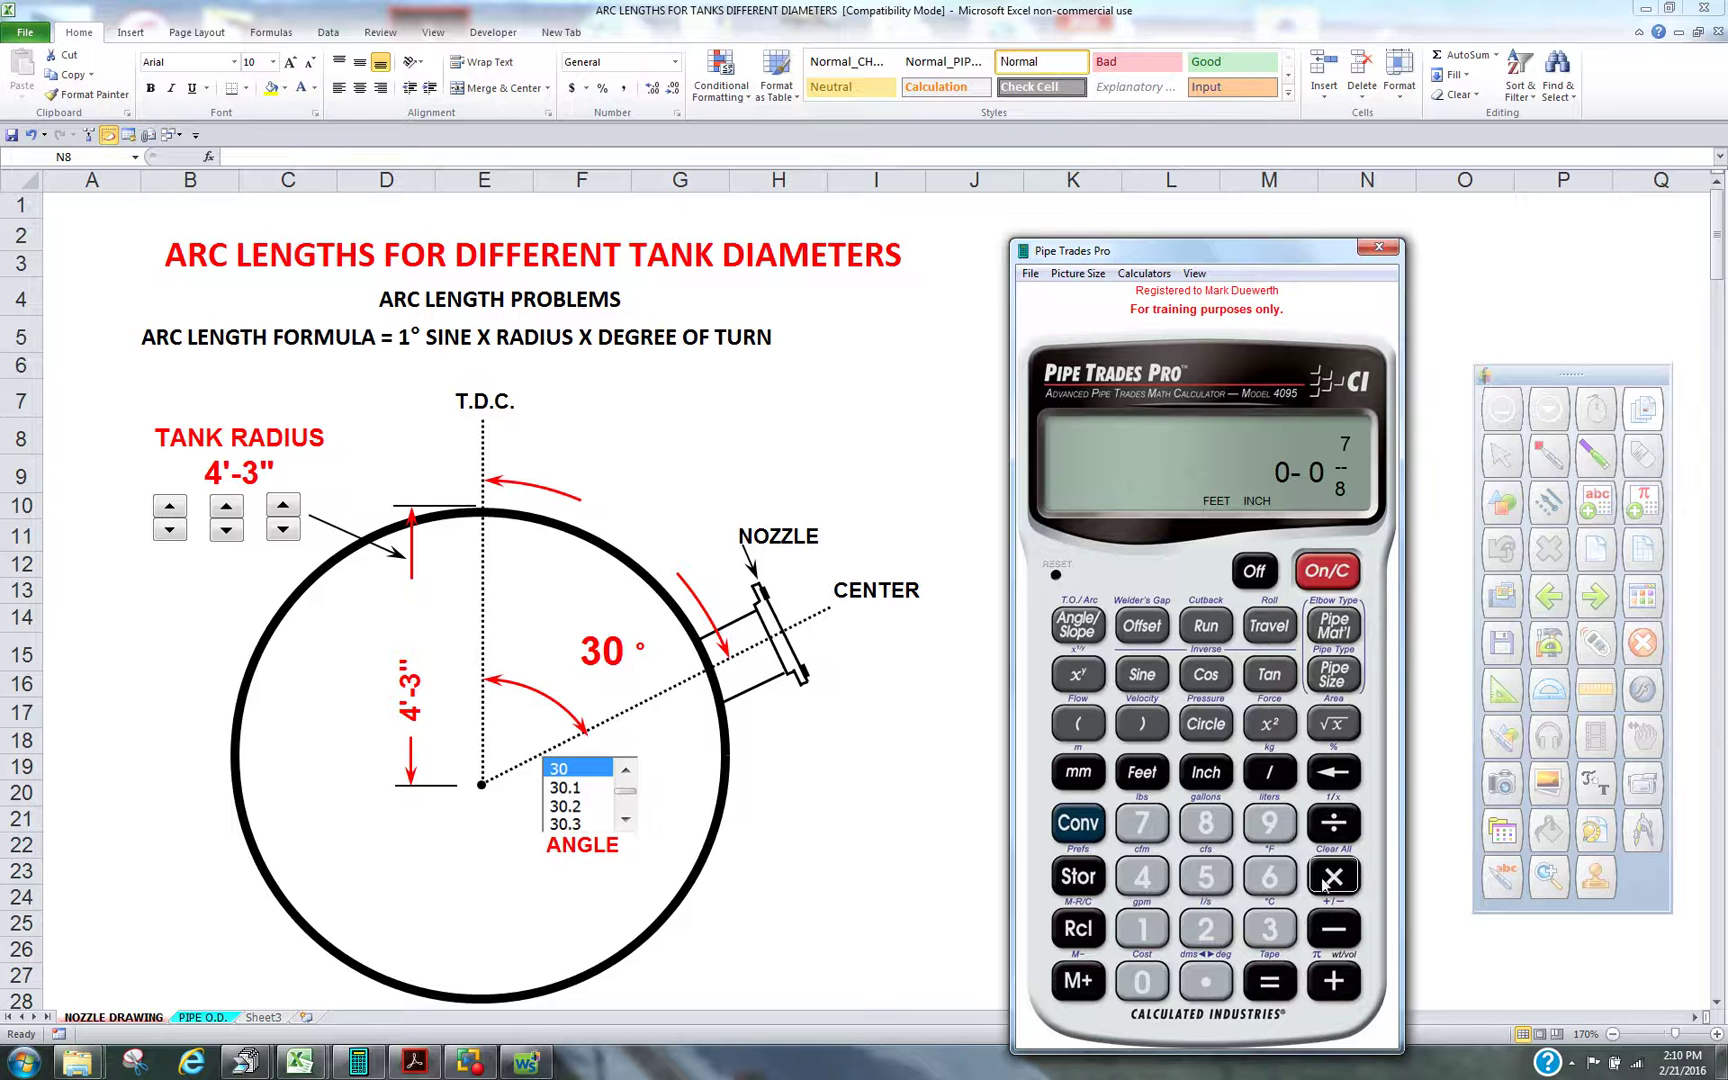
left_click(1270, 930)
left_click(1146, 982)
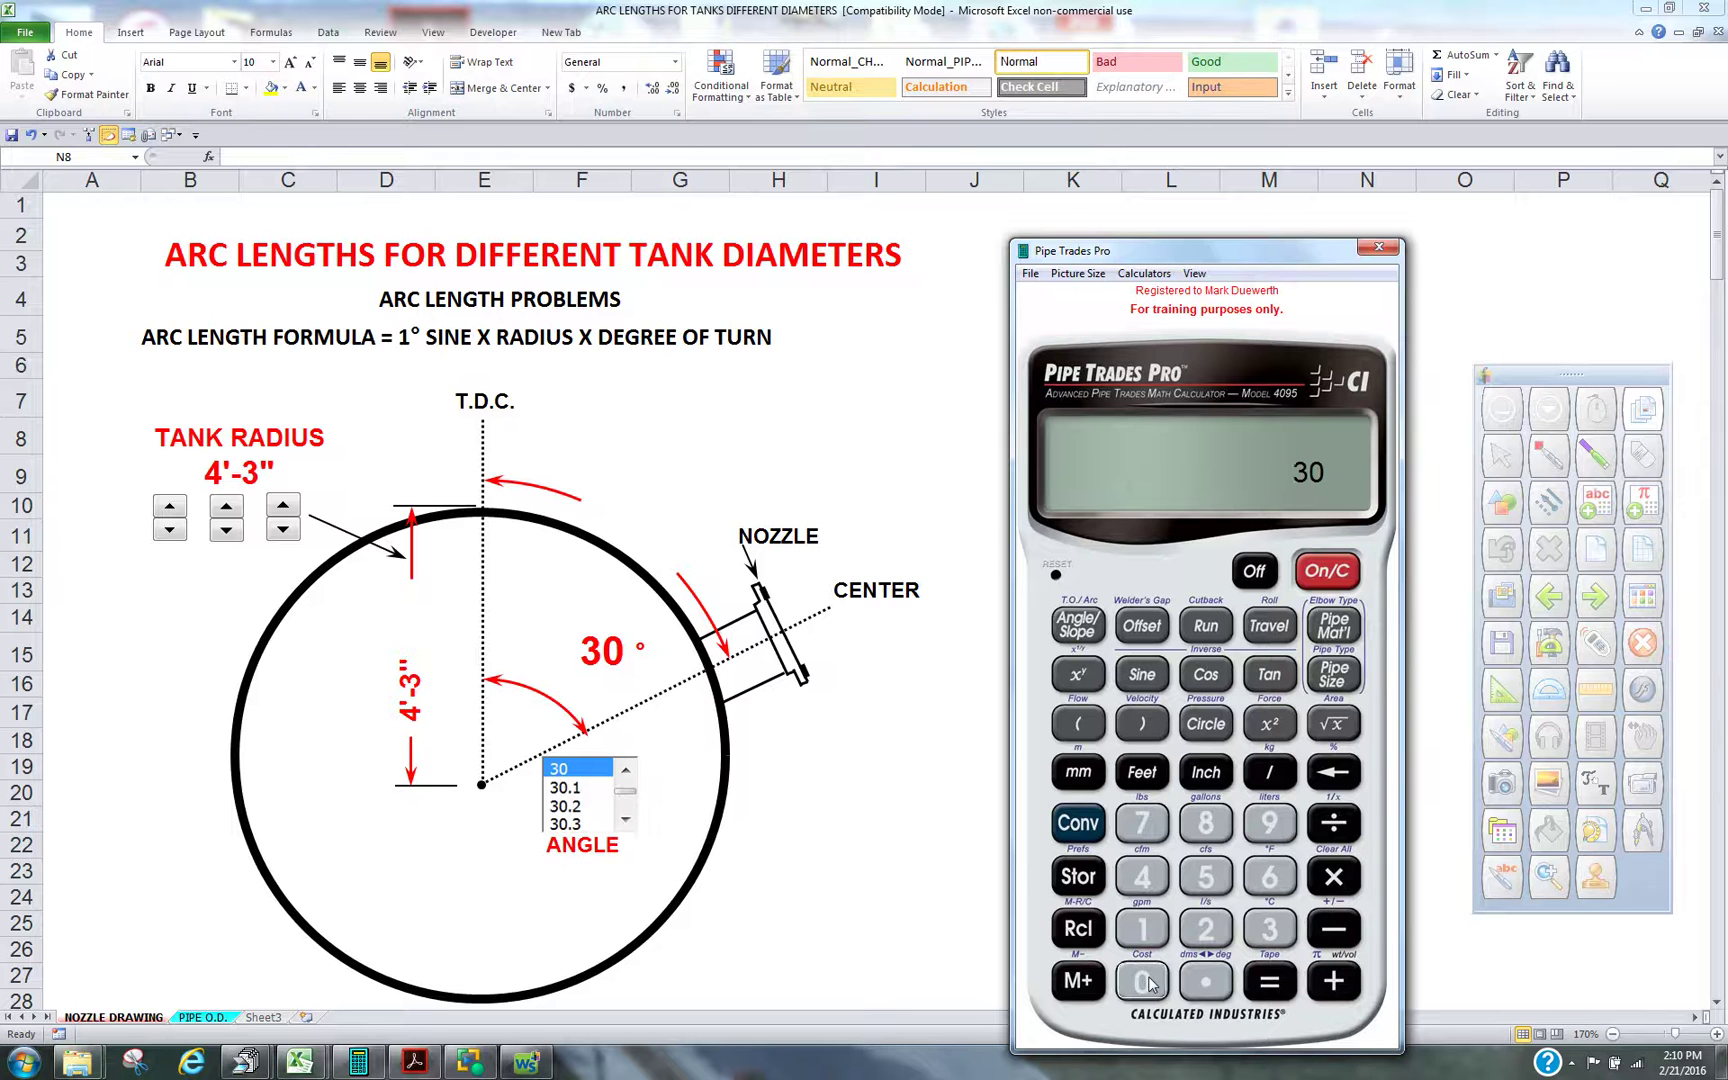
left_click(1268, 985)
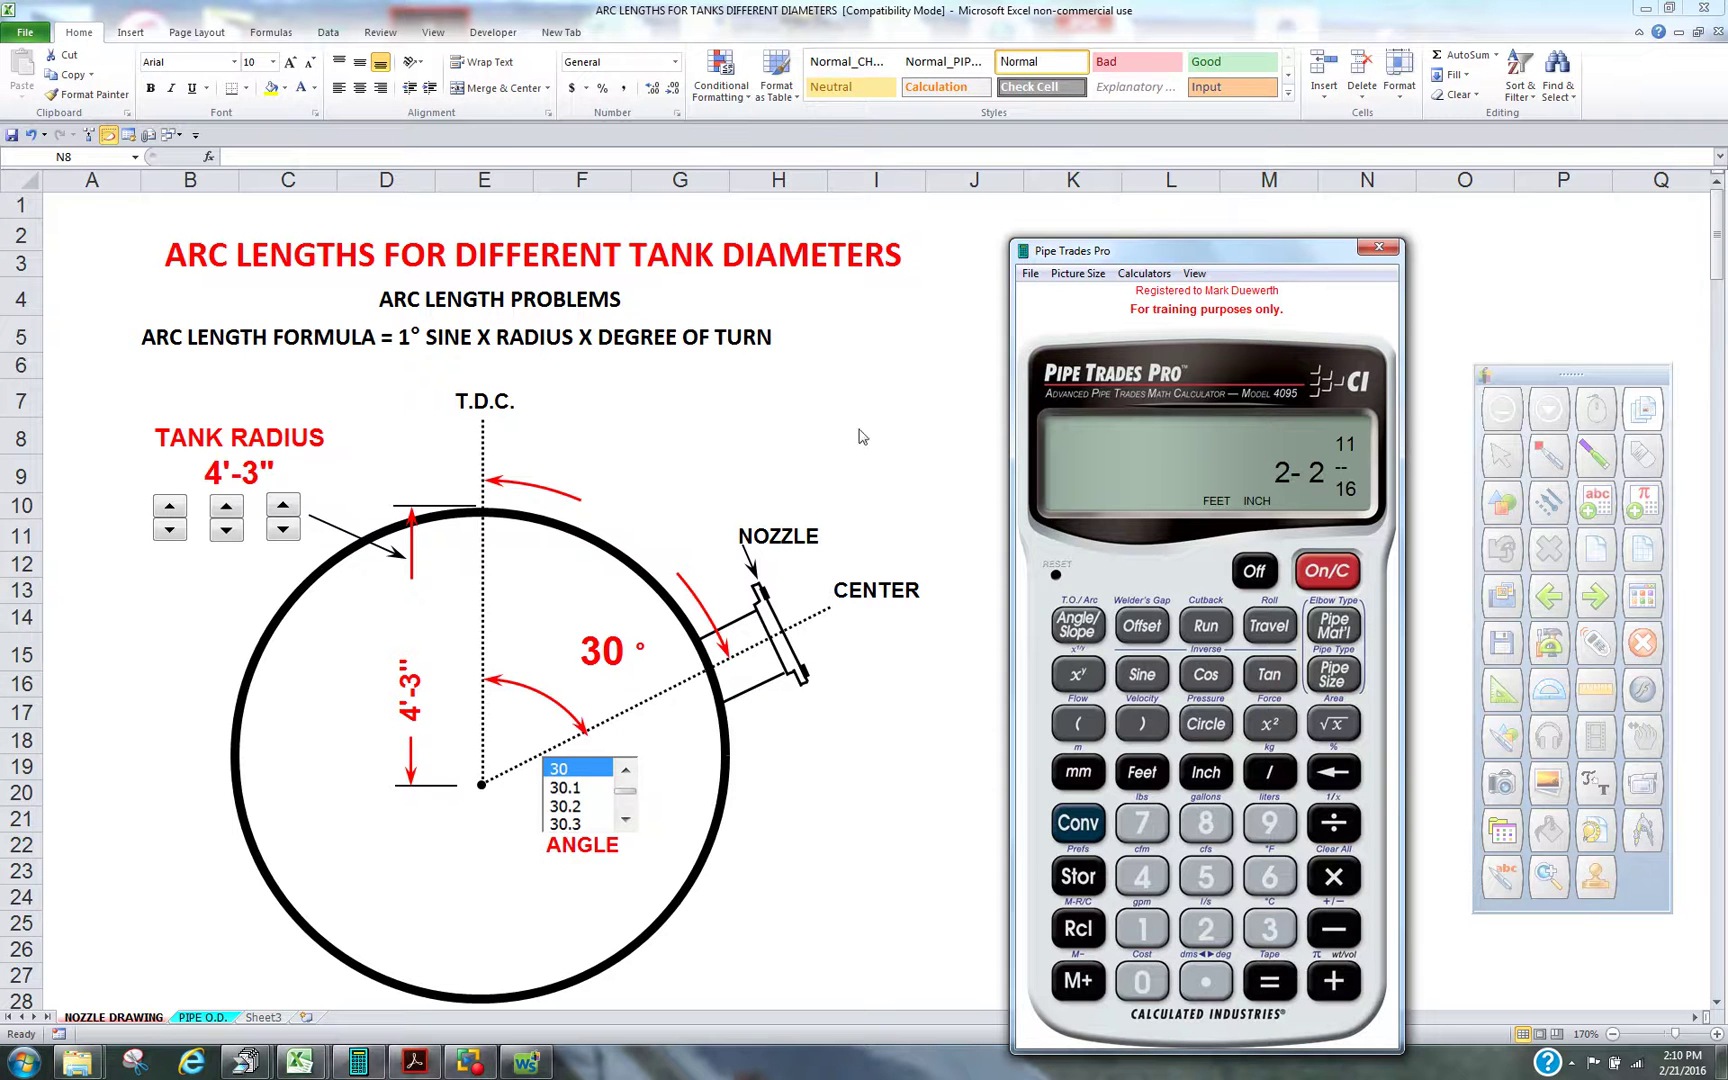
Colour the 2'-2 11/16" label in cell F10 red and set the compass inside the tank circle
left_click(646, 505)
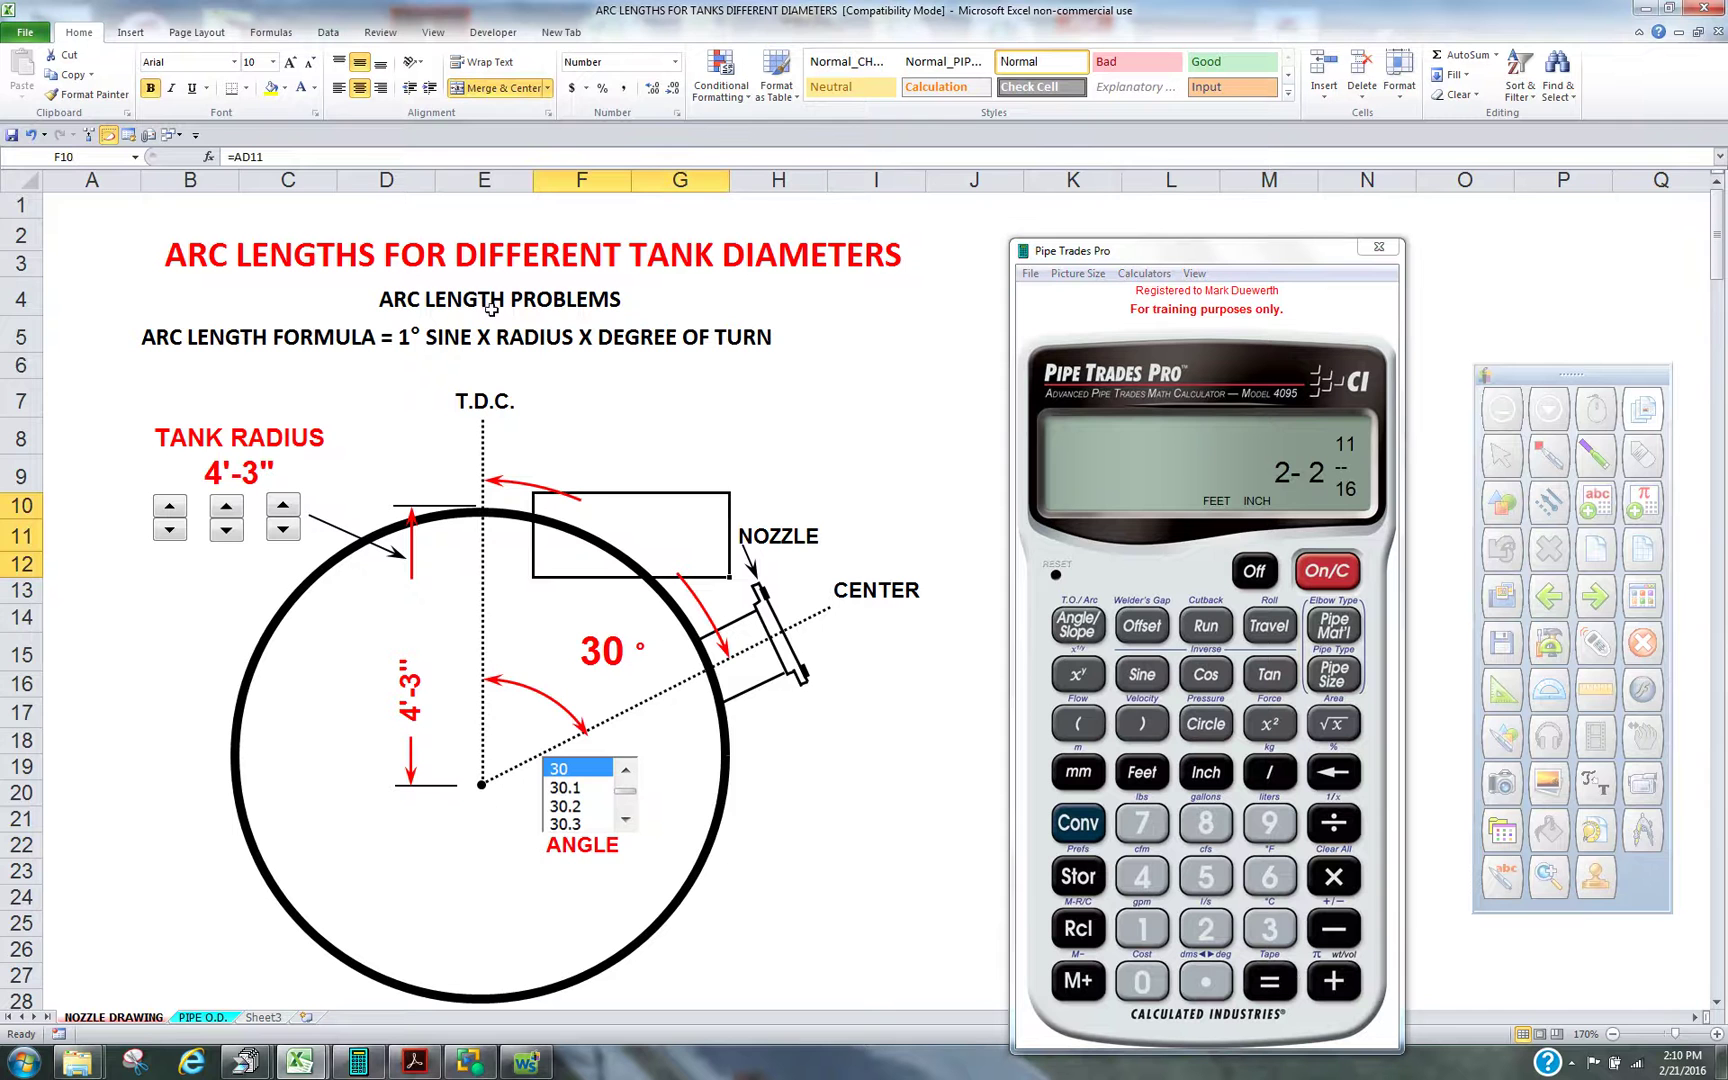
left_click(314, 88)
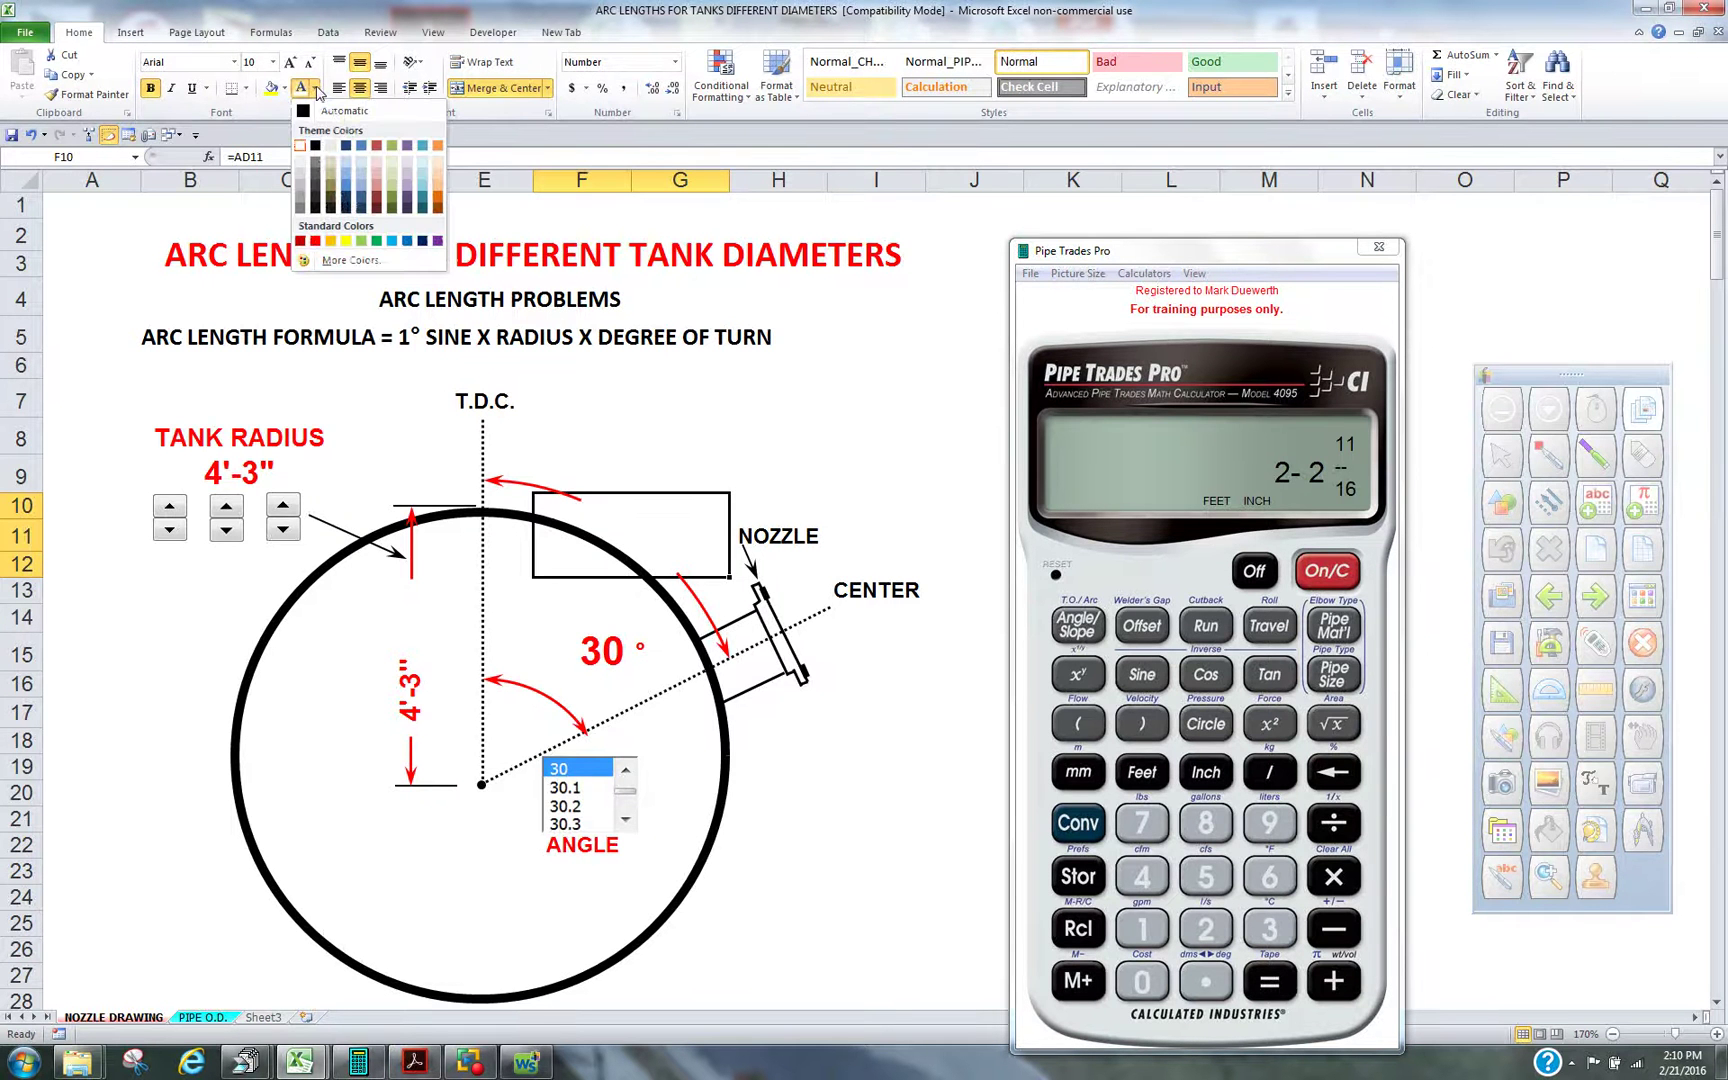
left_click(318, 243)
left_click(936, 409)
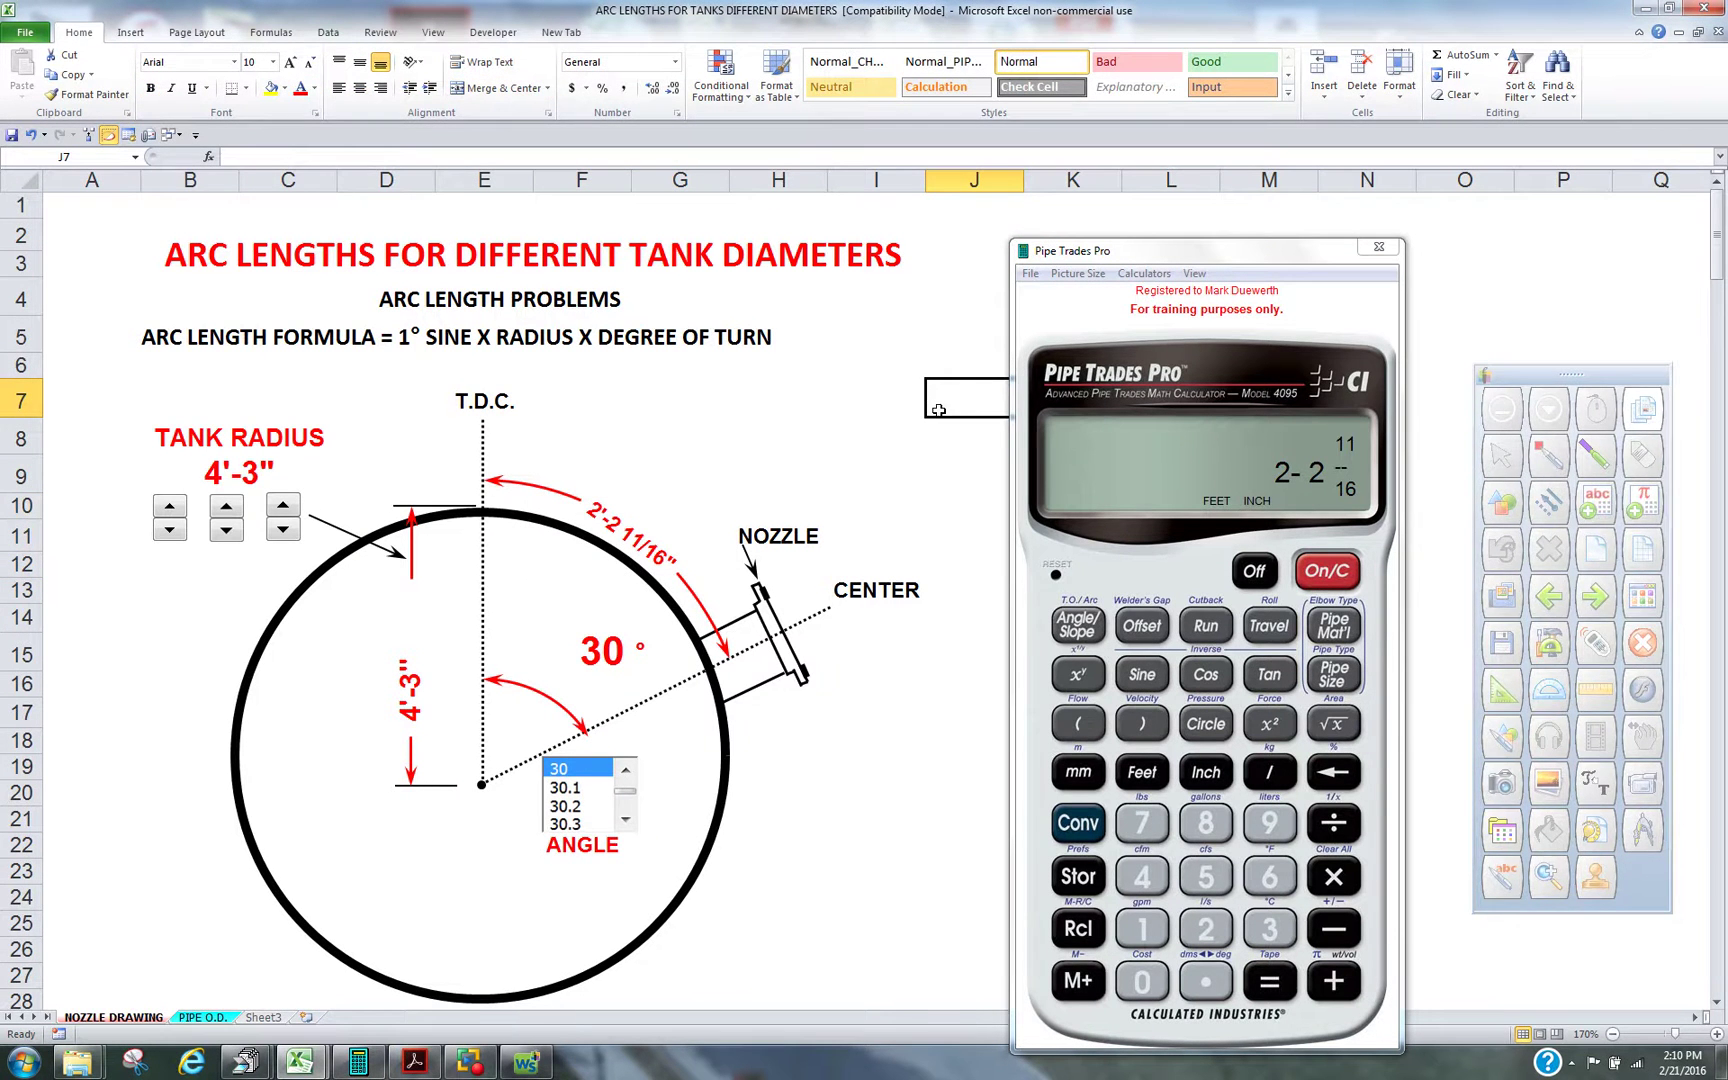
left_click(1643, 830)
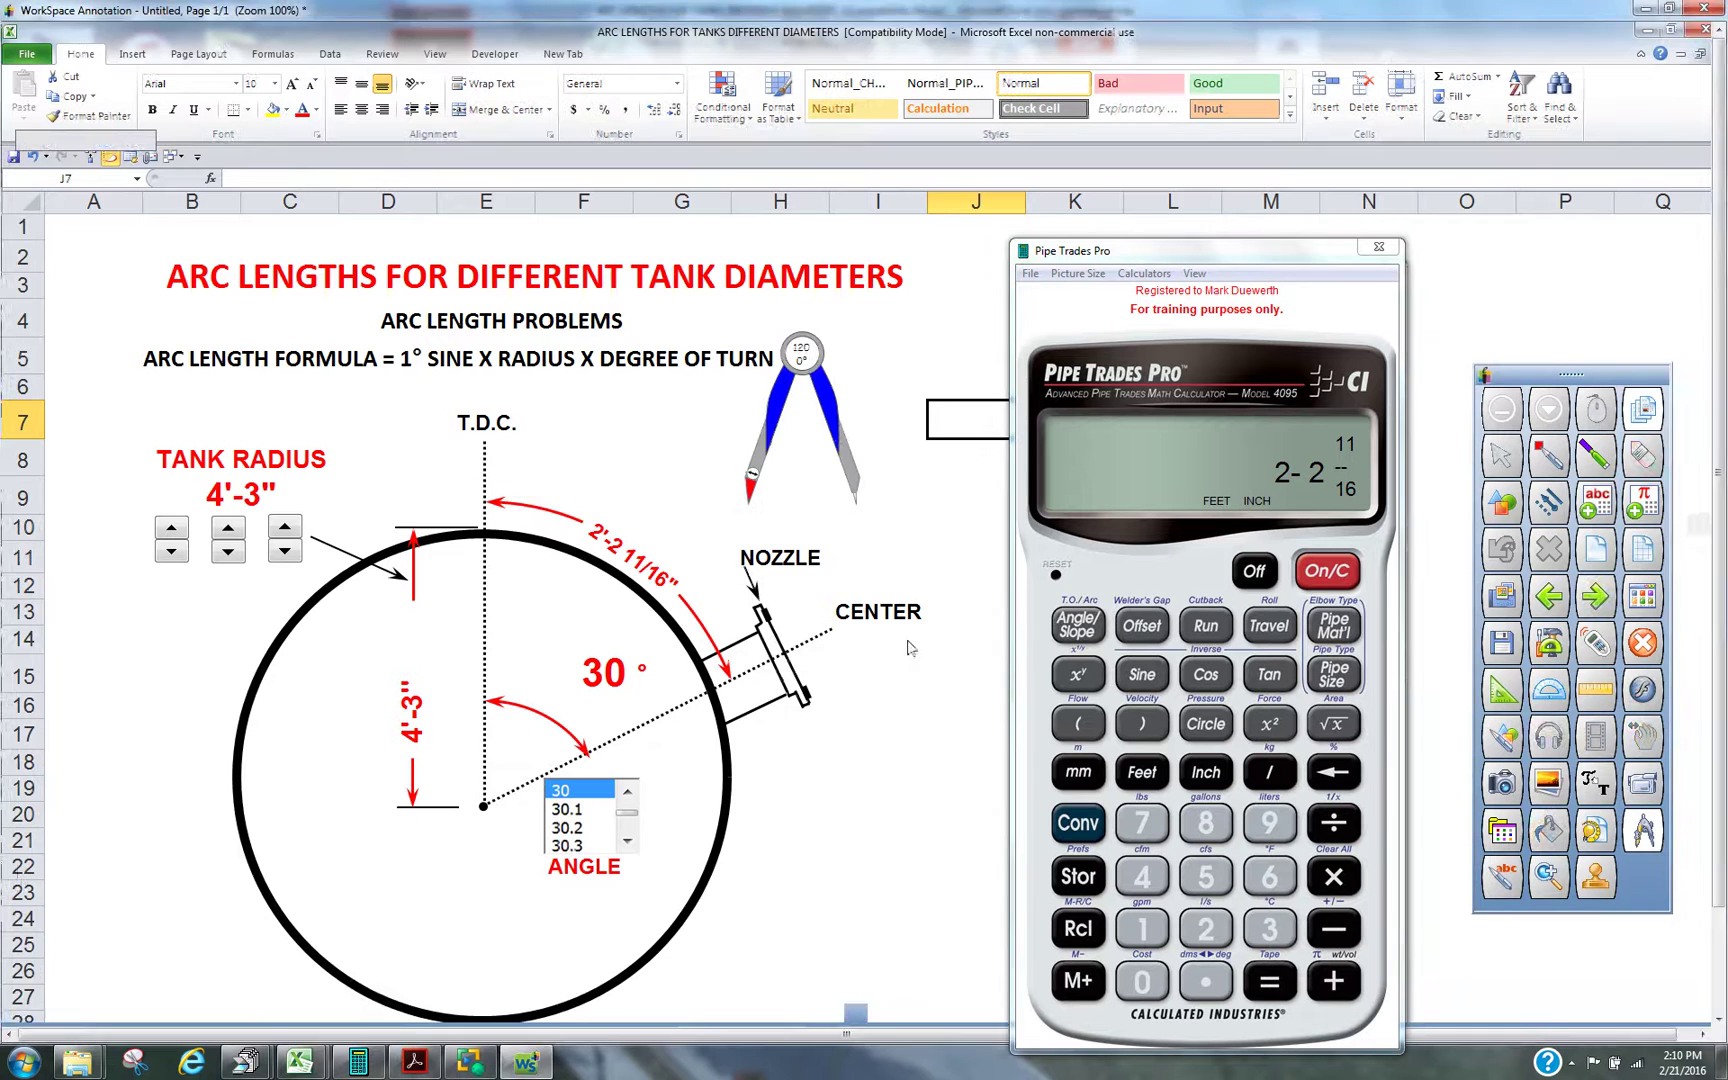
mouse_move(849, 470)
left_mouse_down()
mouse_move(652, 575)
mouse_move(463, 742)
mouse_move(477, 775)
mouse_move(389, 795)
mouse_move(483, 515)
mouse_move(700, 662)
mouse_move(732, 712)
left_mouse_up()
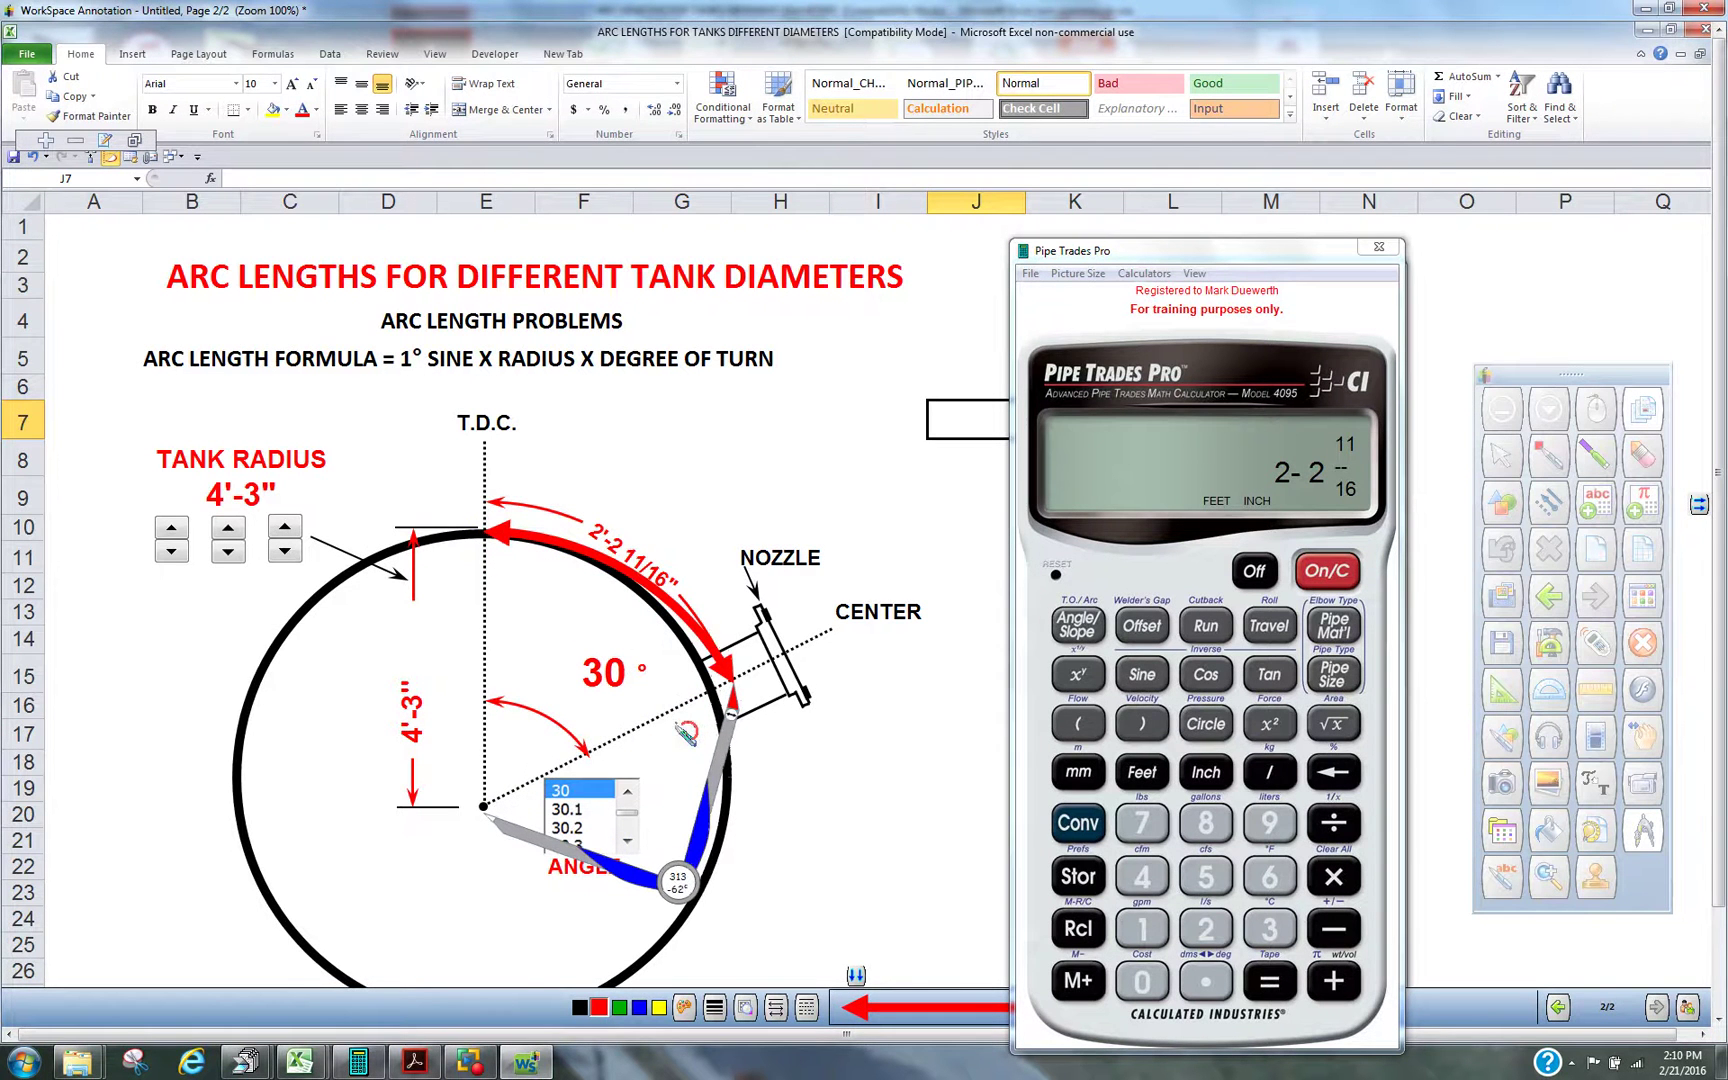
Bring up TankFarm done.pdf, move the calculator aside, and underline the 21'-0" diameter in red
left_click(412, 1064)
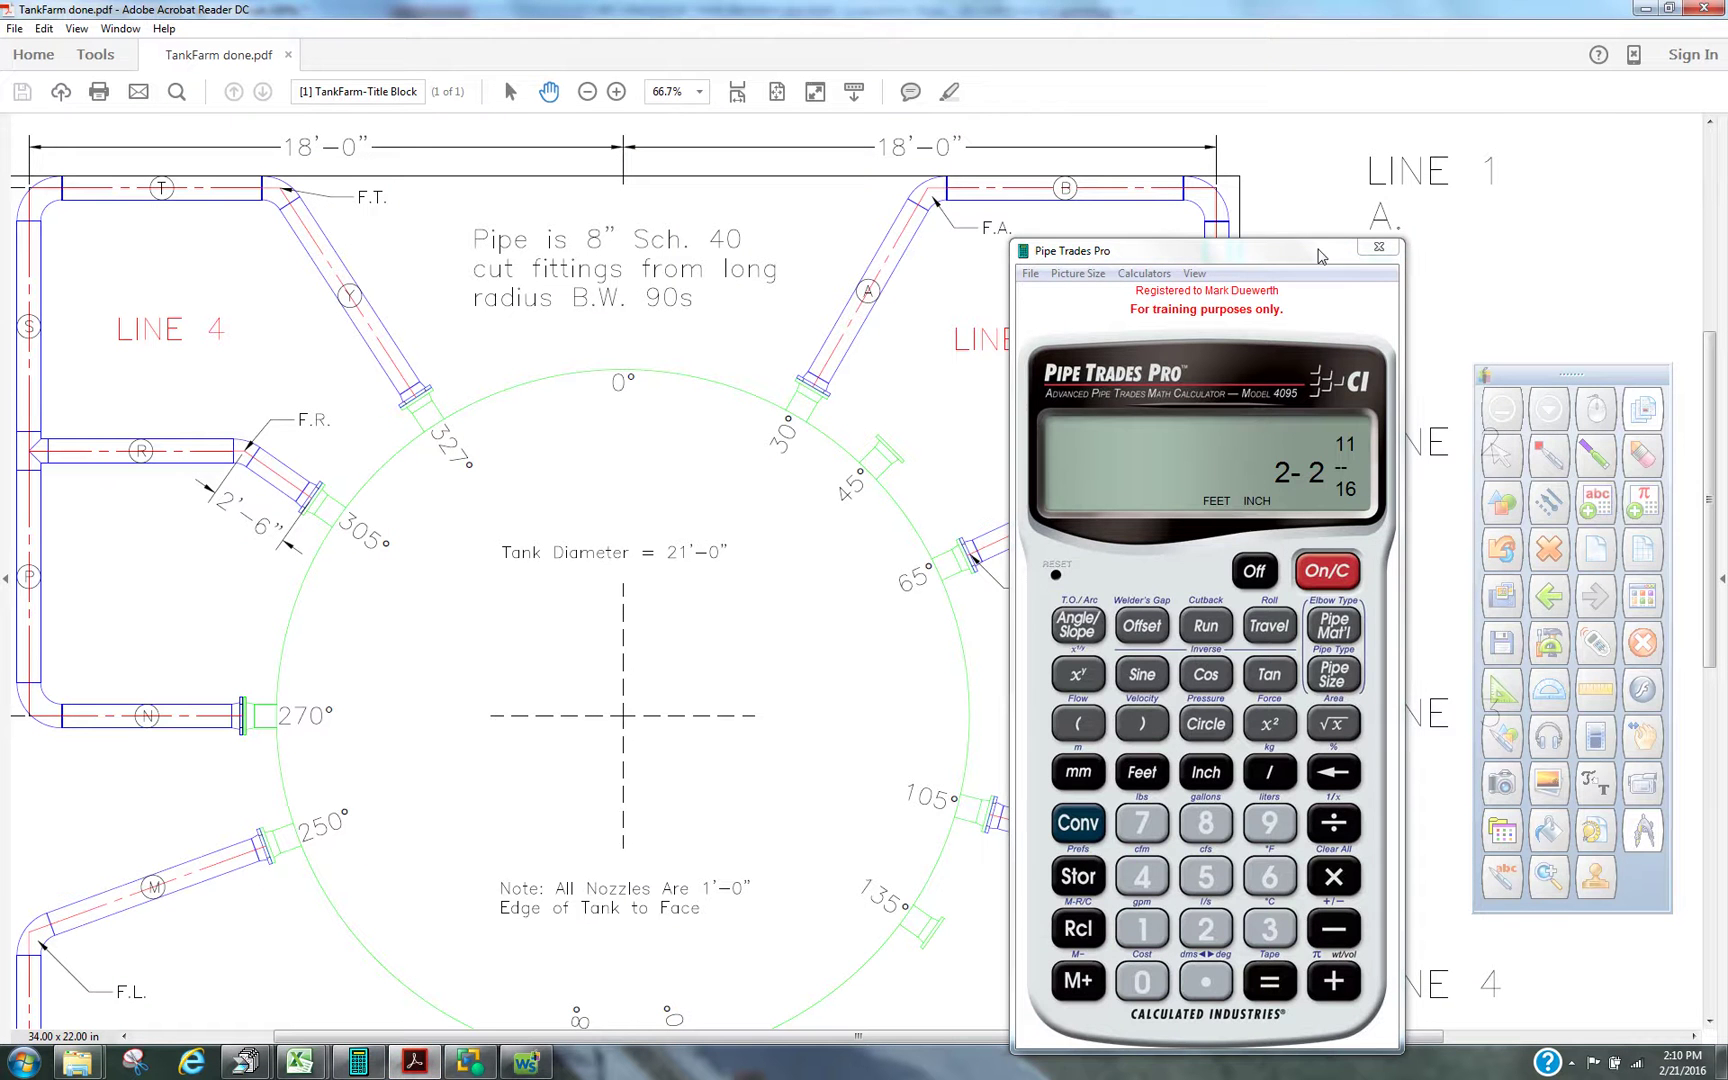
left_click_drag(1318, 255, 1478, 222)
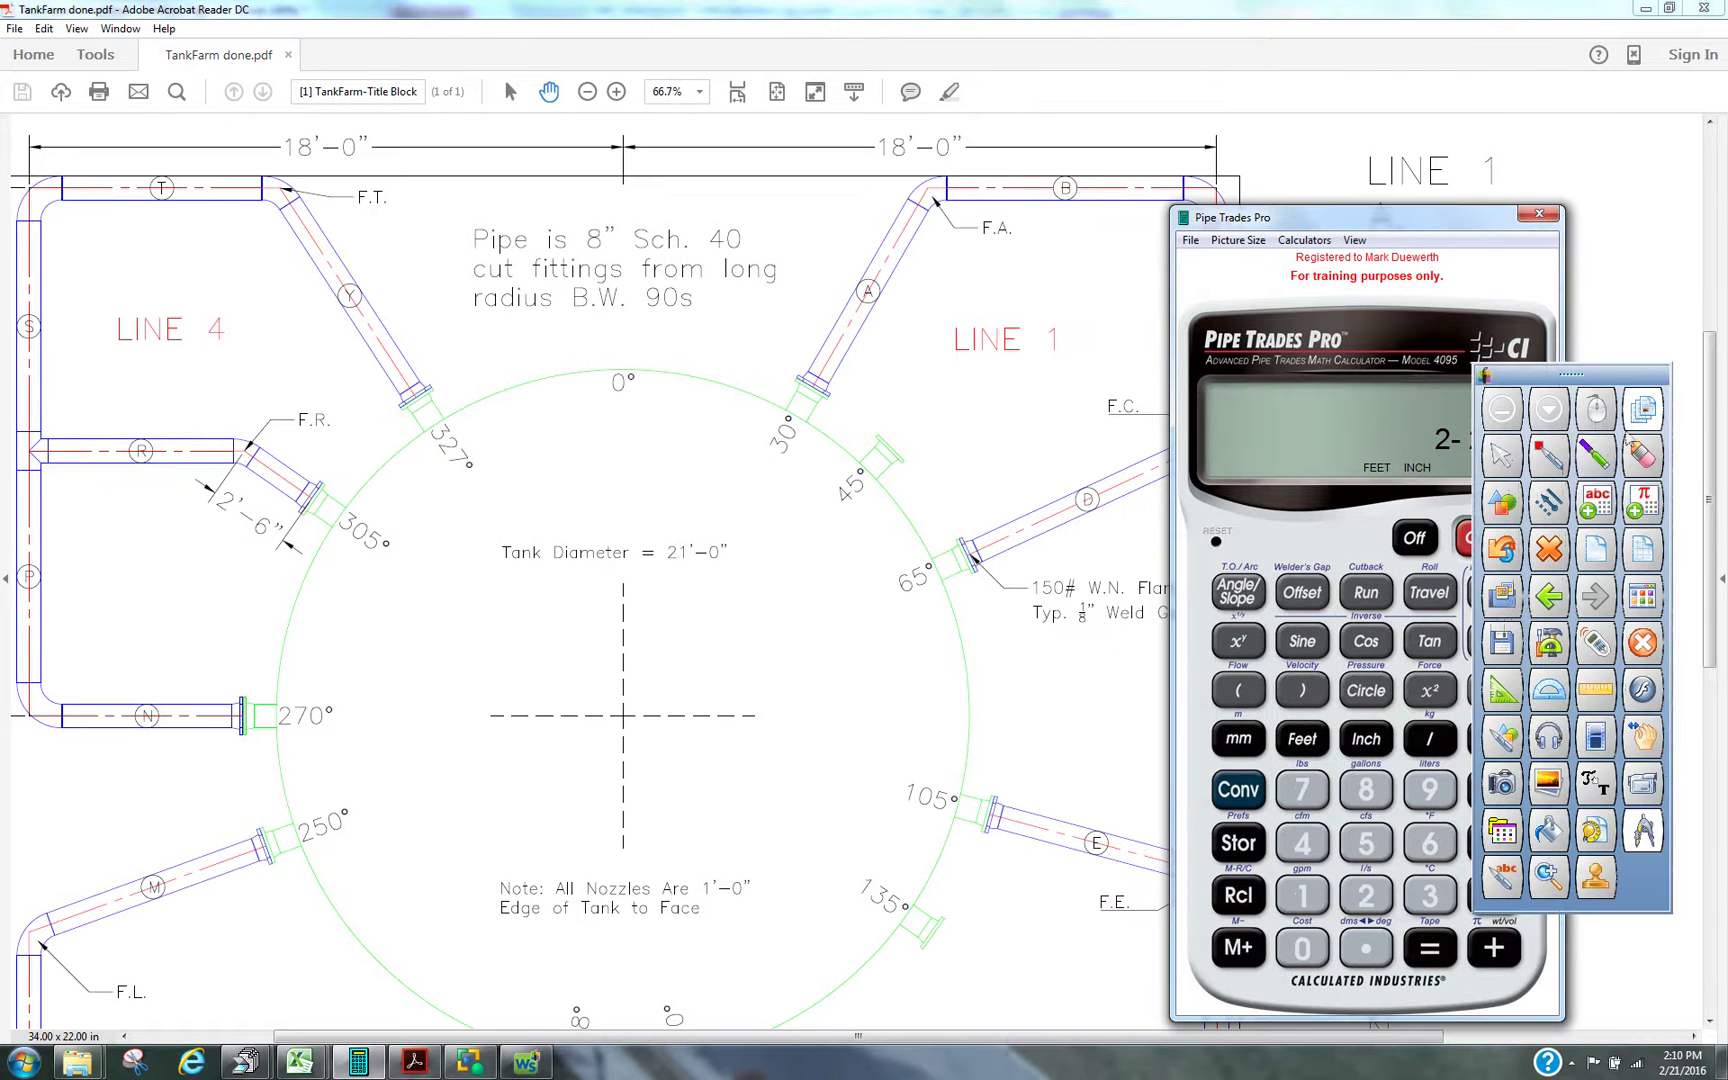
left_click(1548, 458)
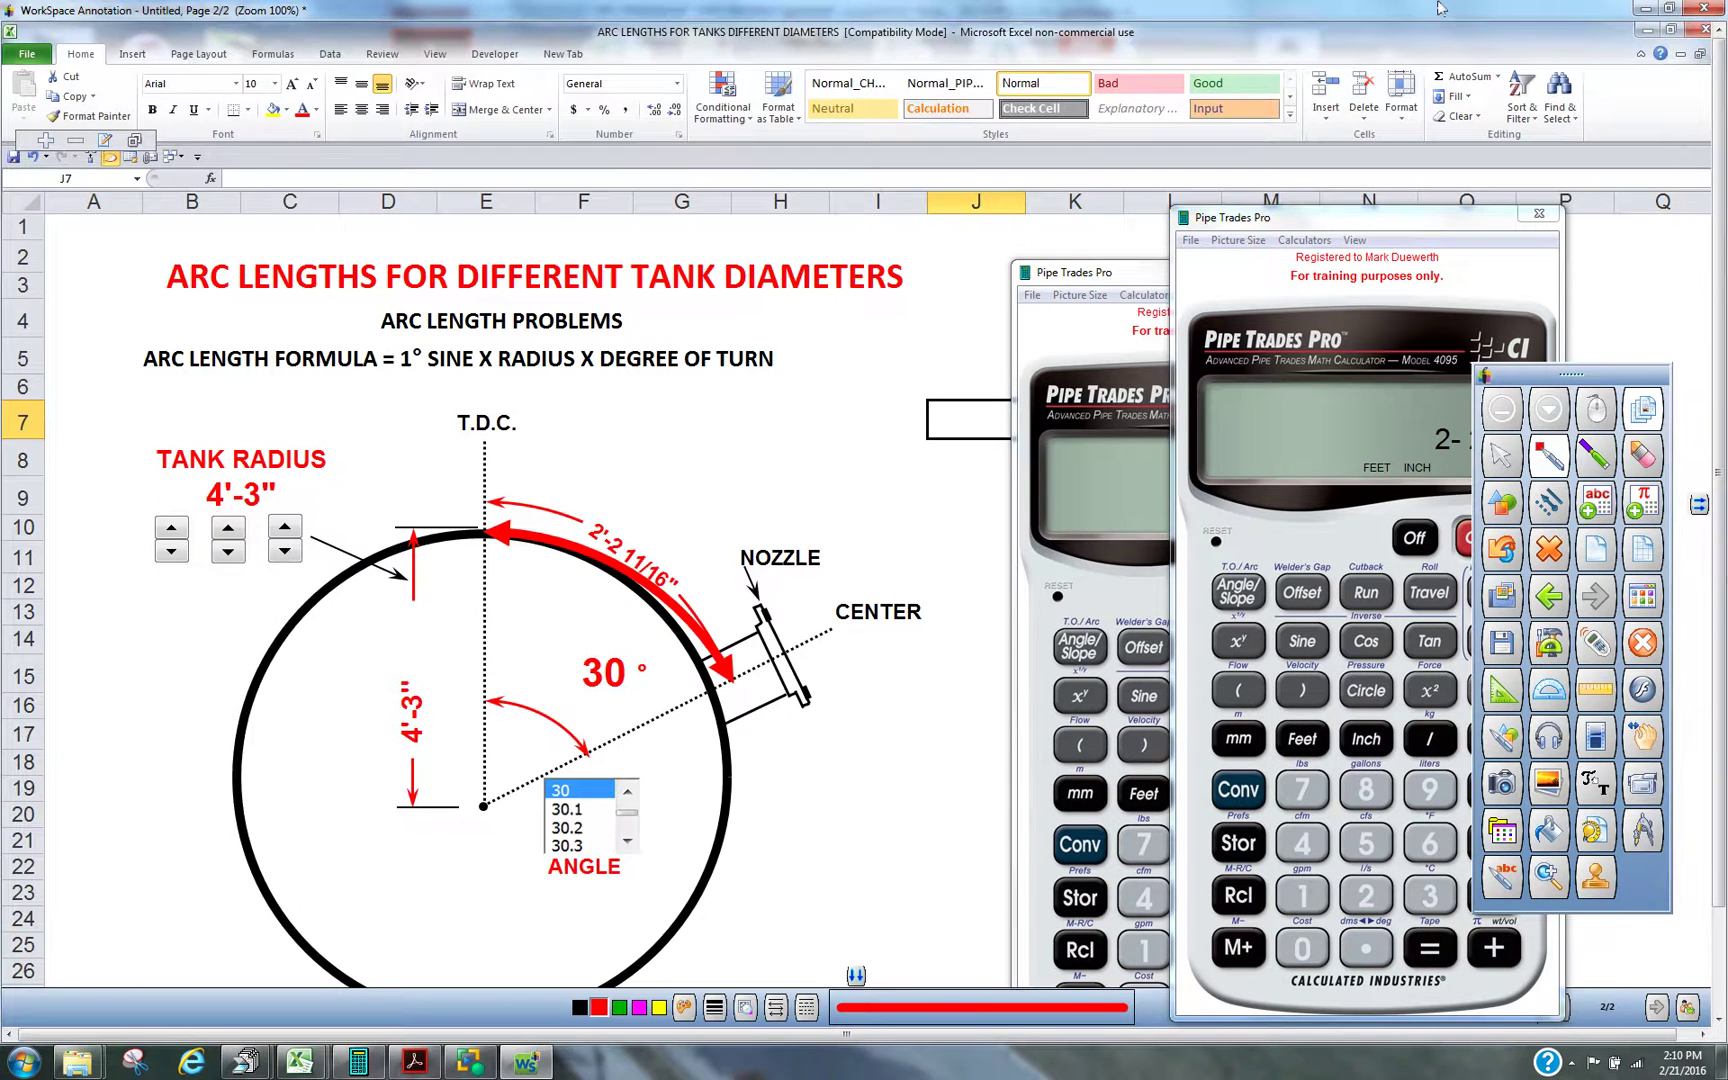
left_click(1704, 8)
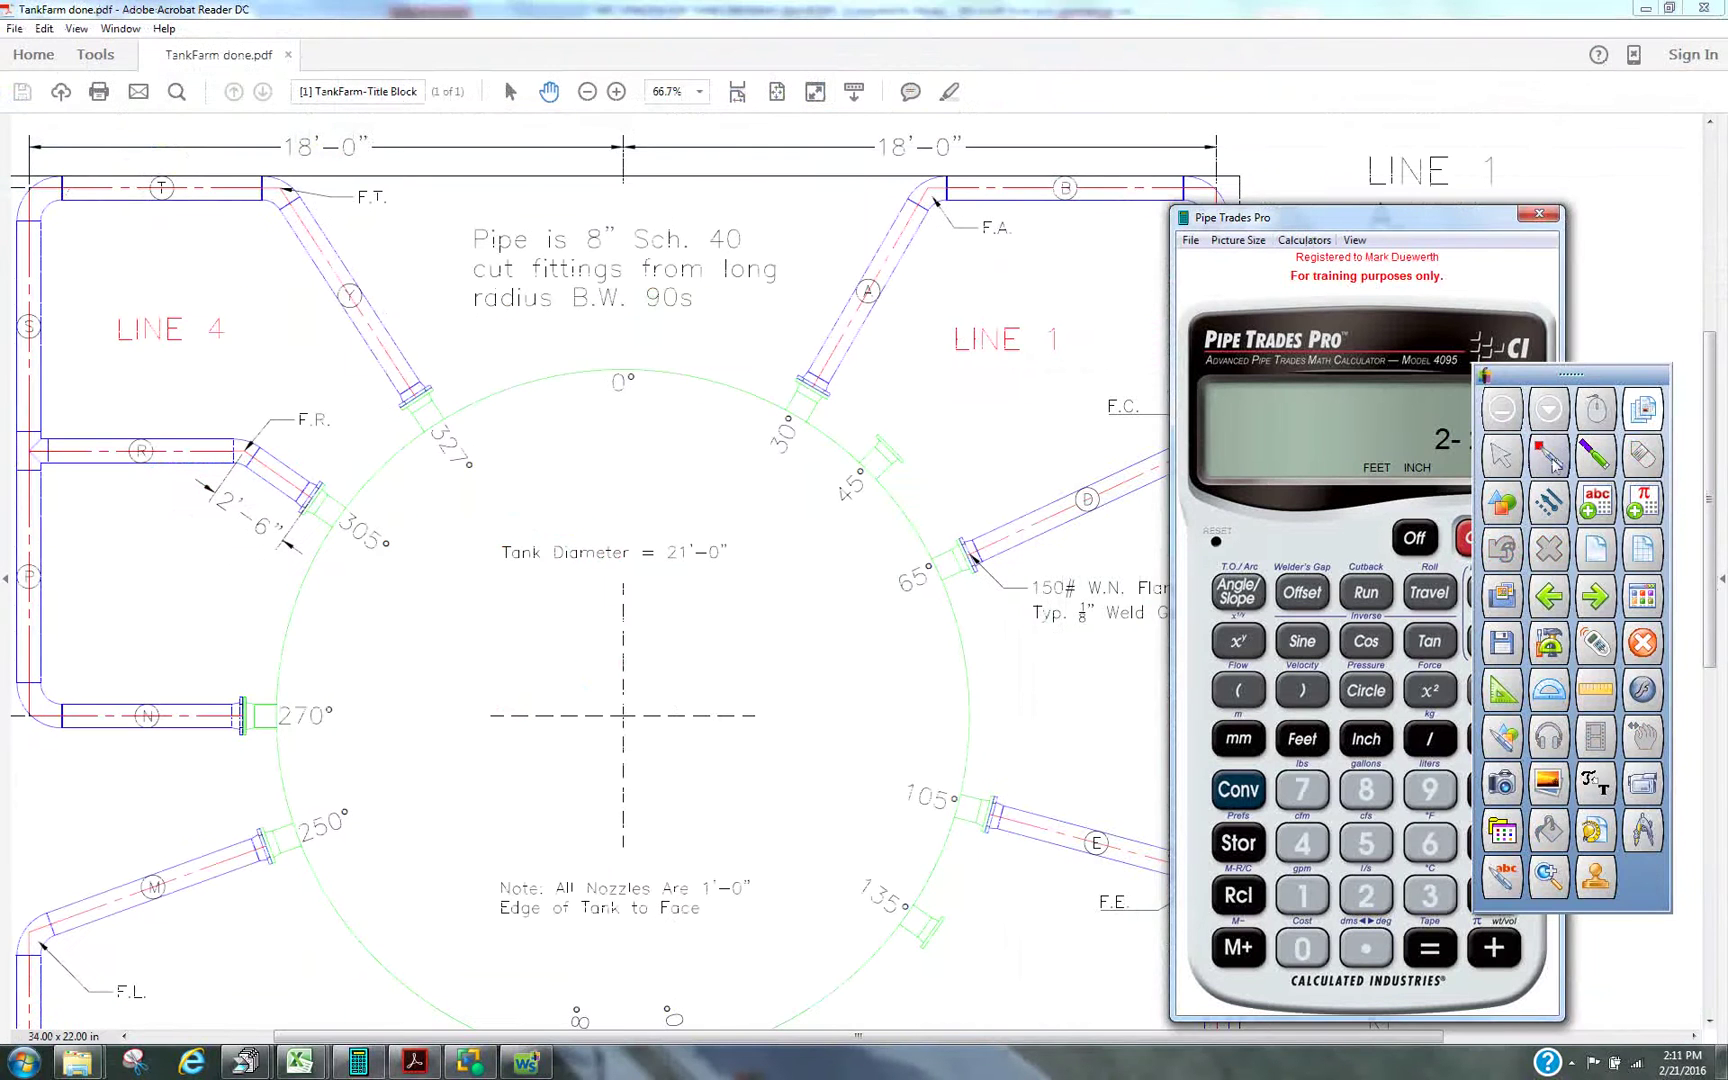
left_click(1548, 458)
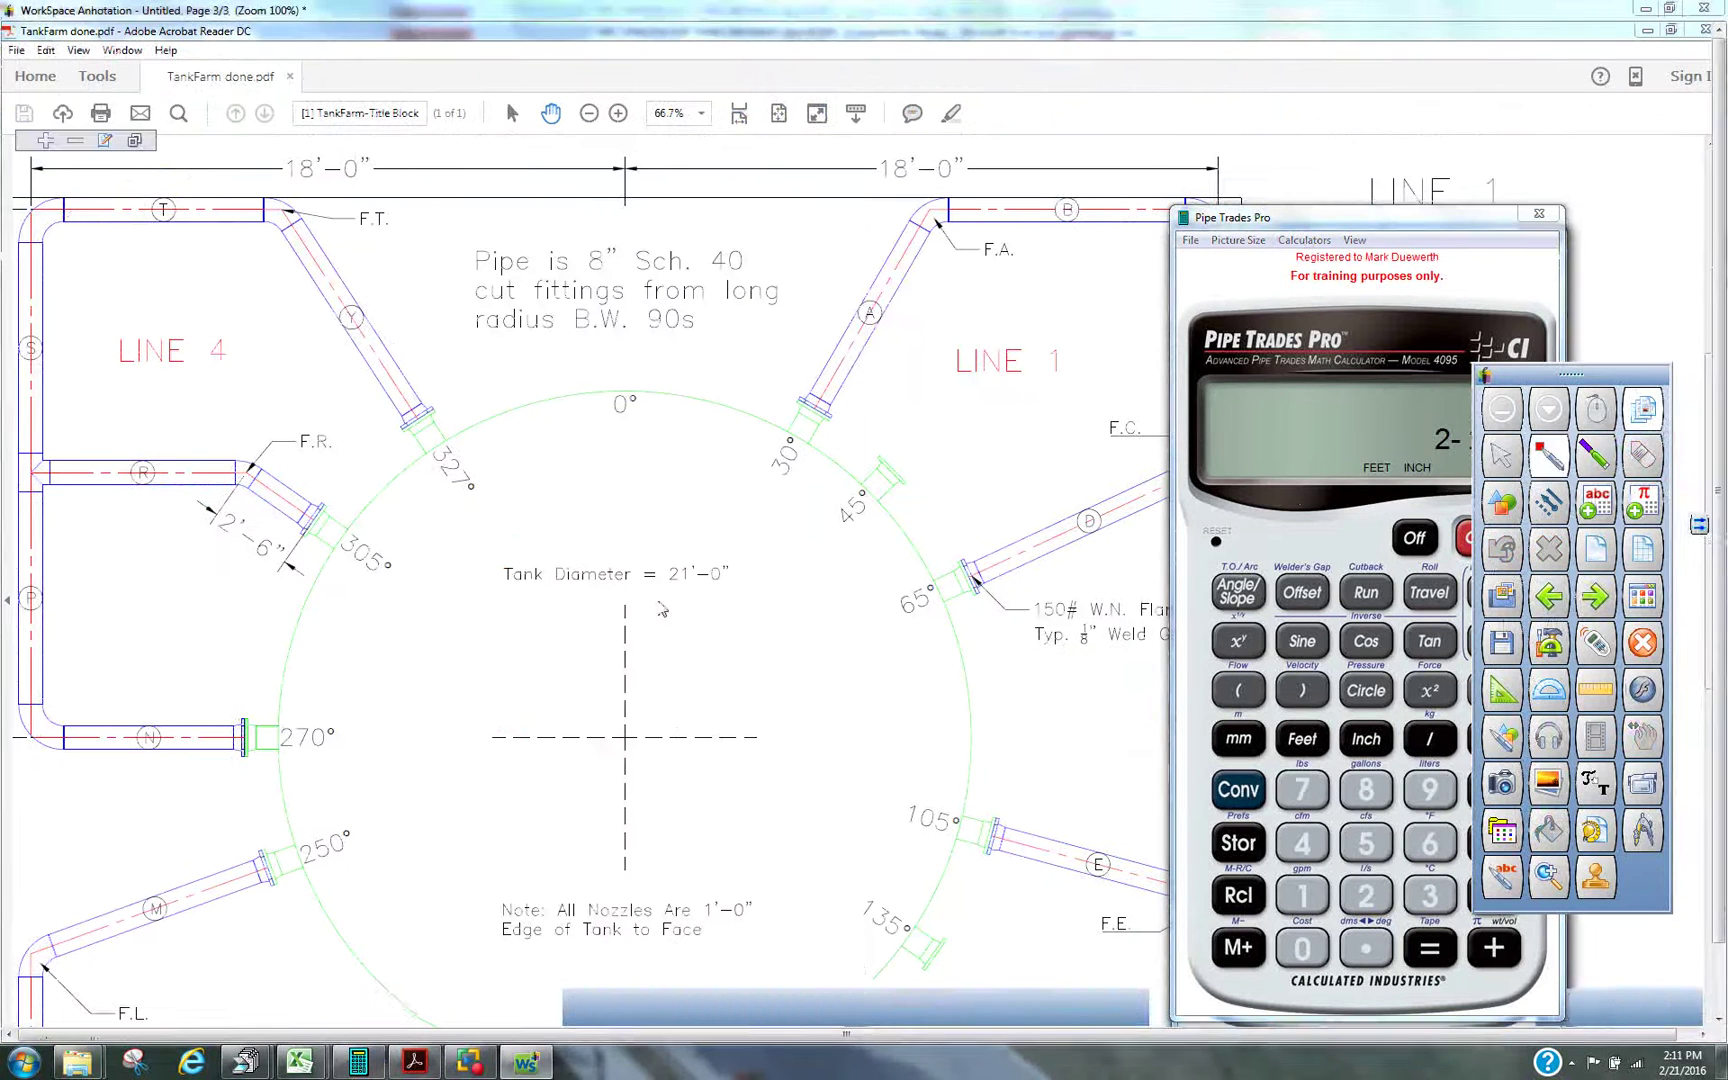
left_click_drag(650, 599, 722, 604)
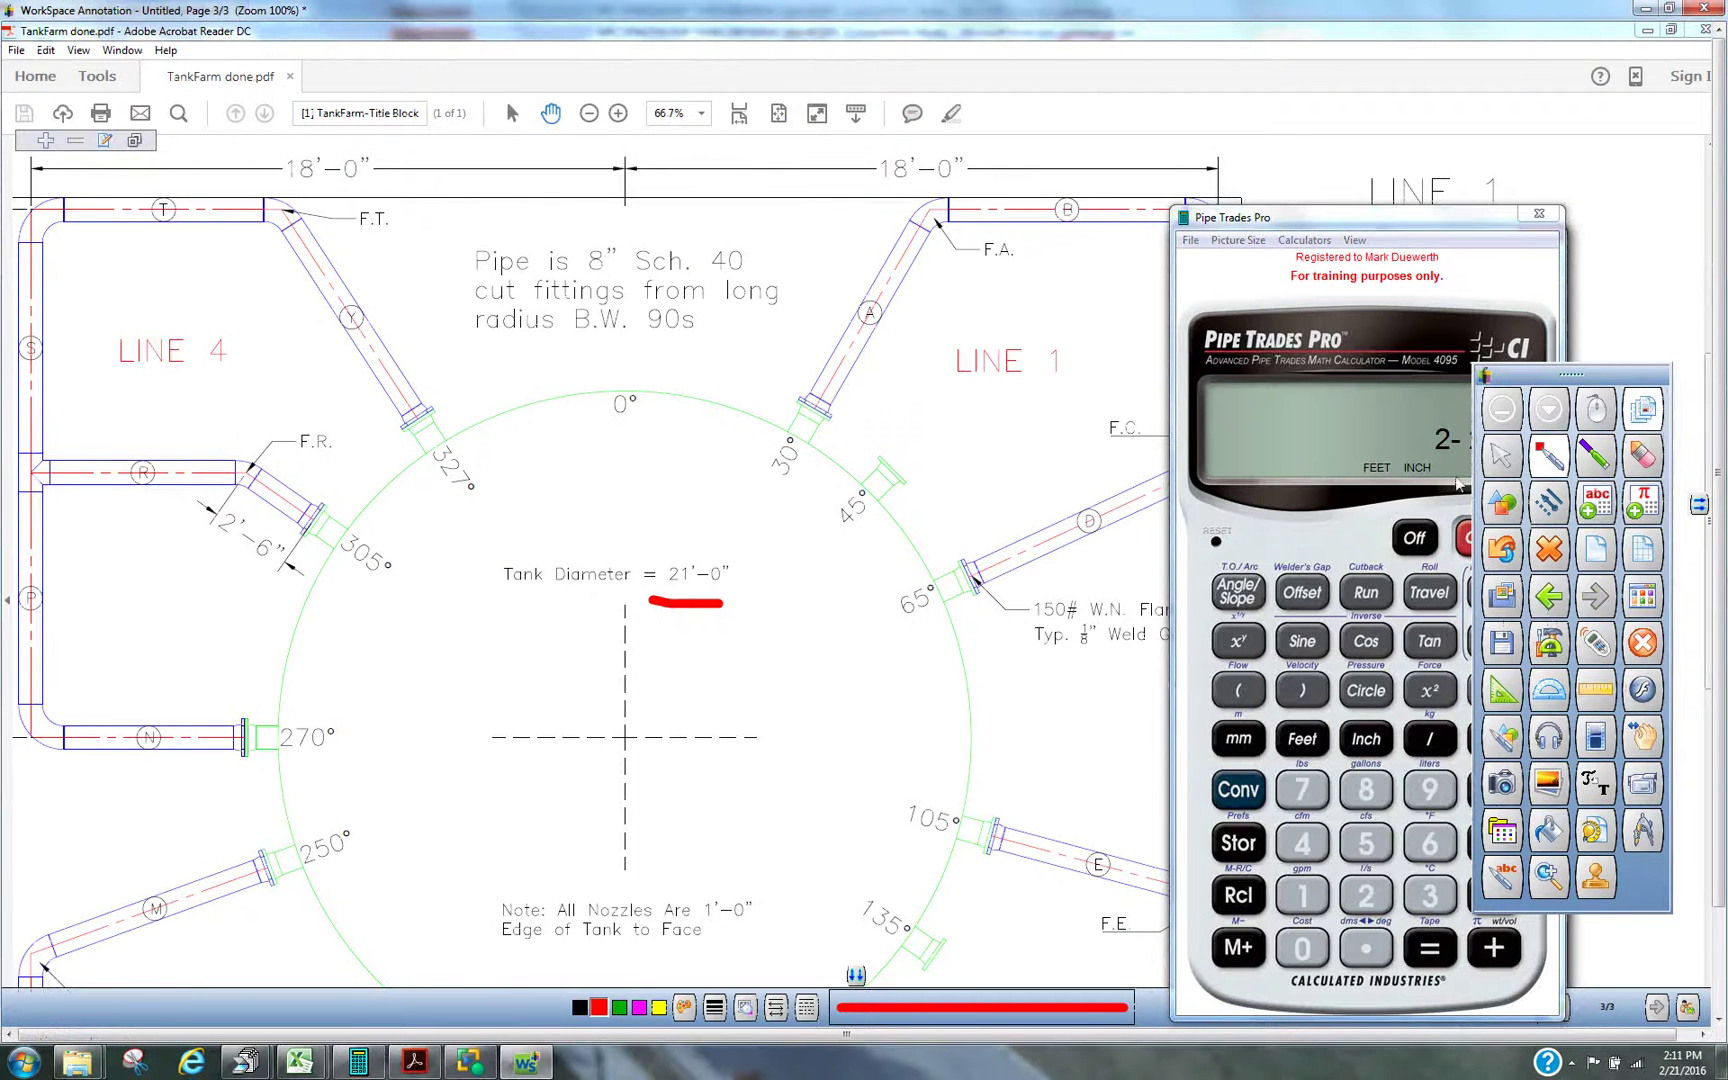
Draw a black dashed line from the tank centre through the 30° nozzle
left_click(1548, 502)
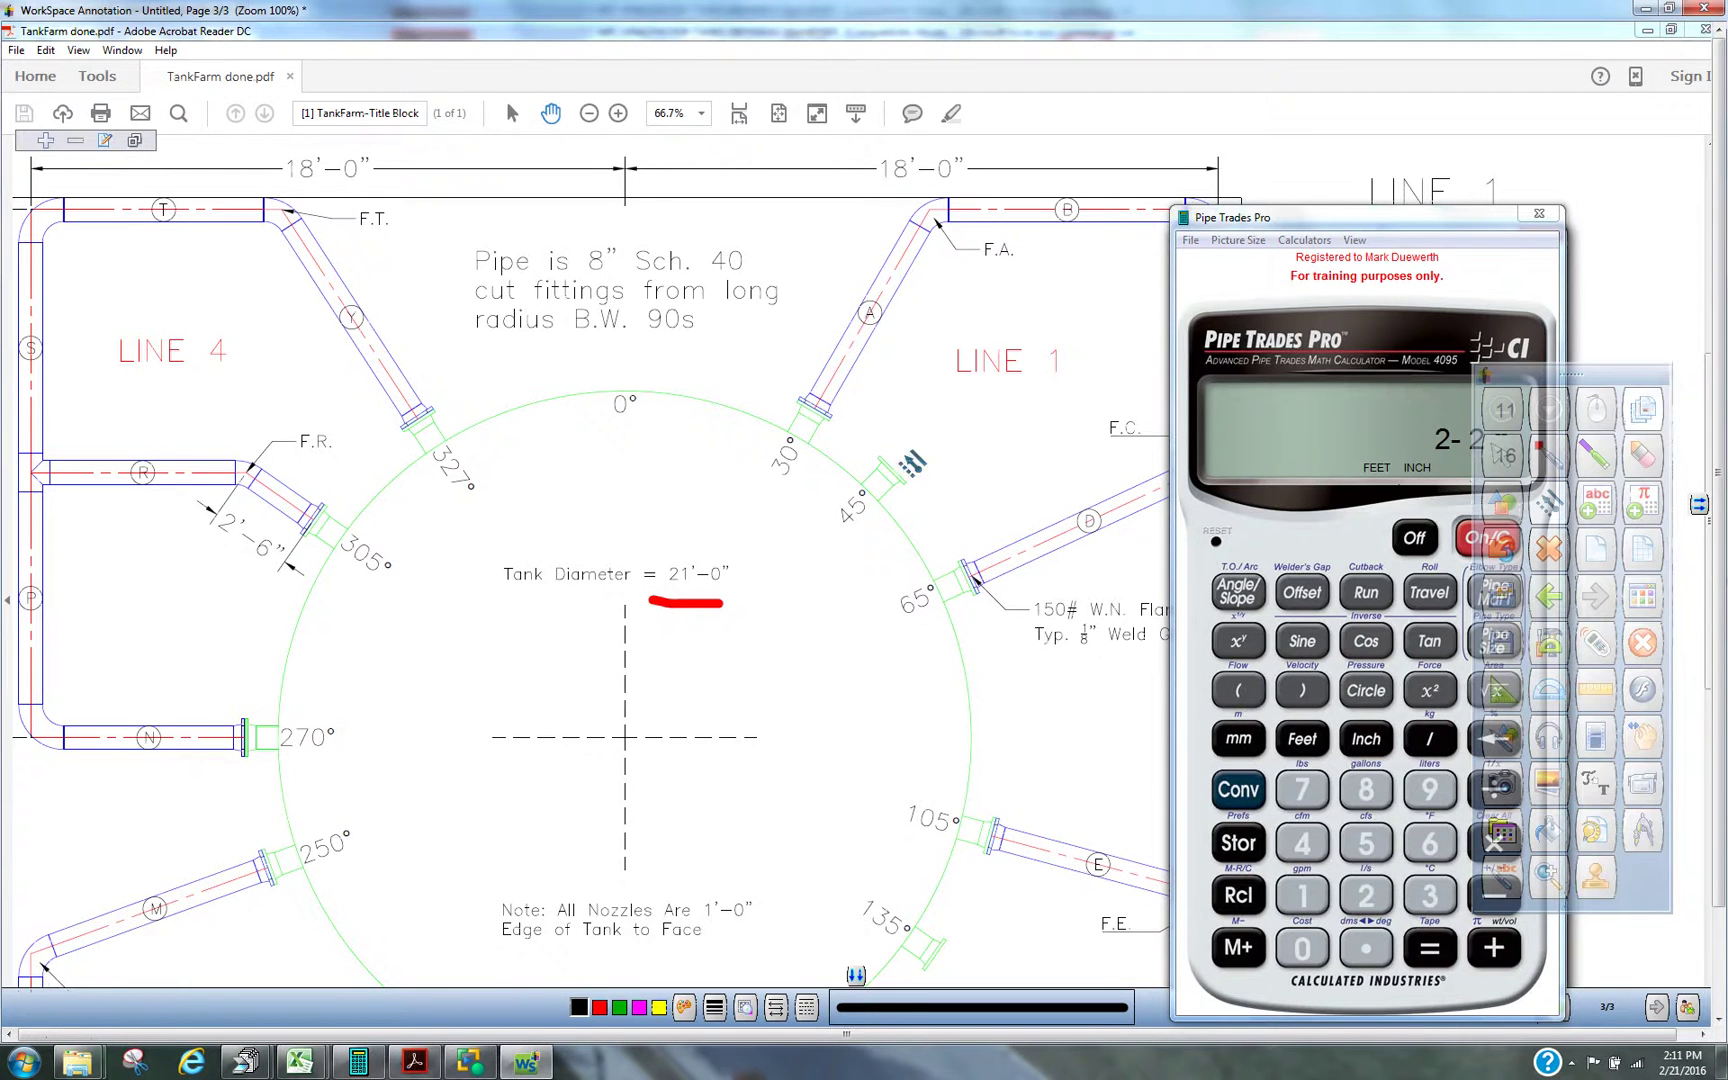
left_click(806, 1010)
left_click(862, 862)
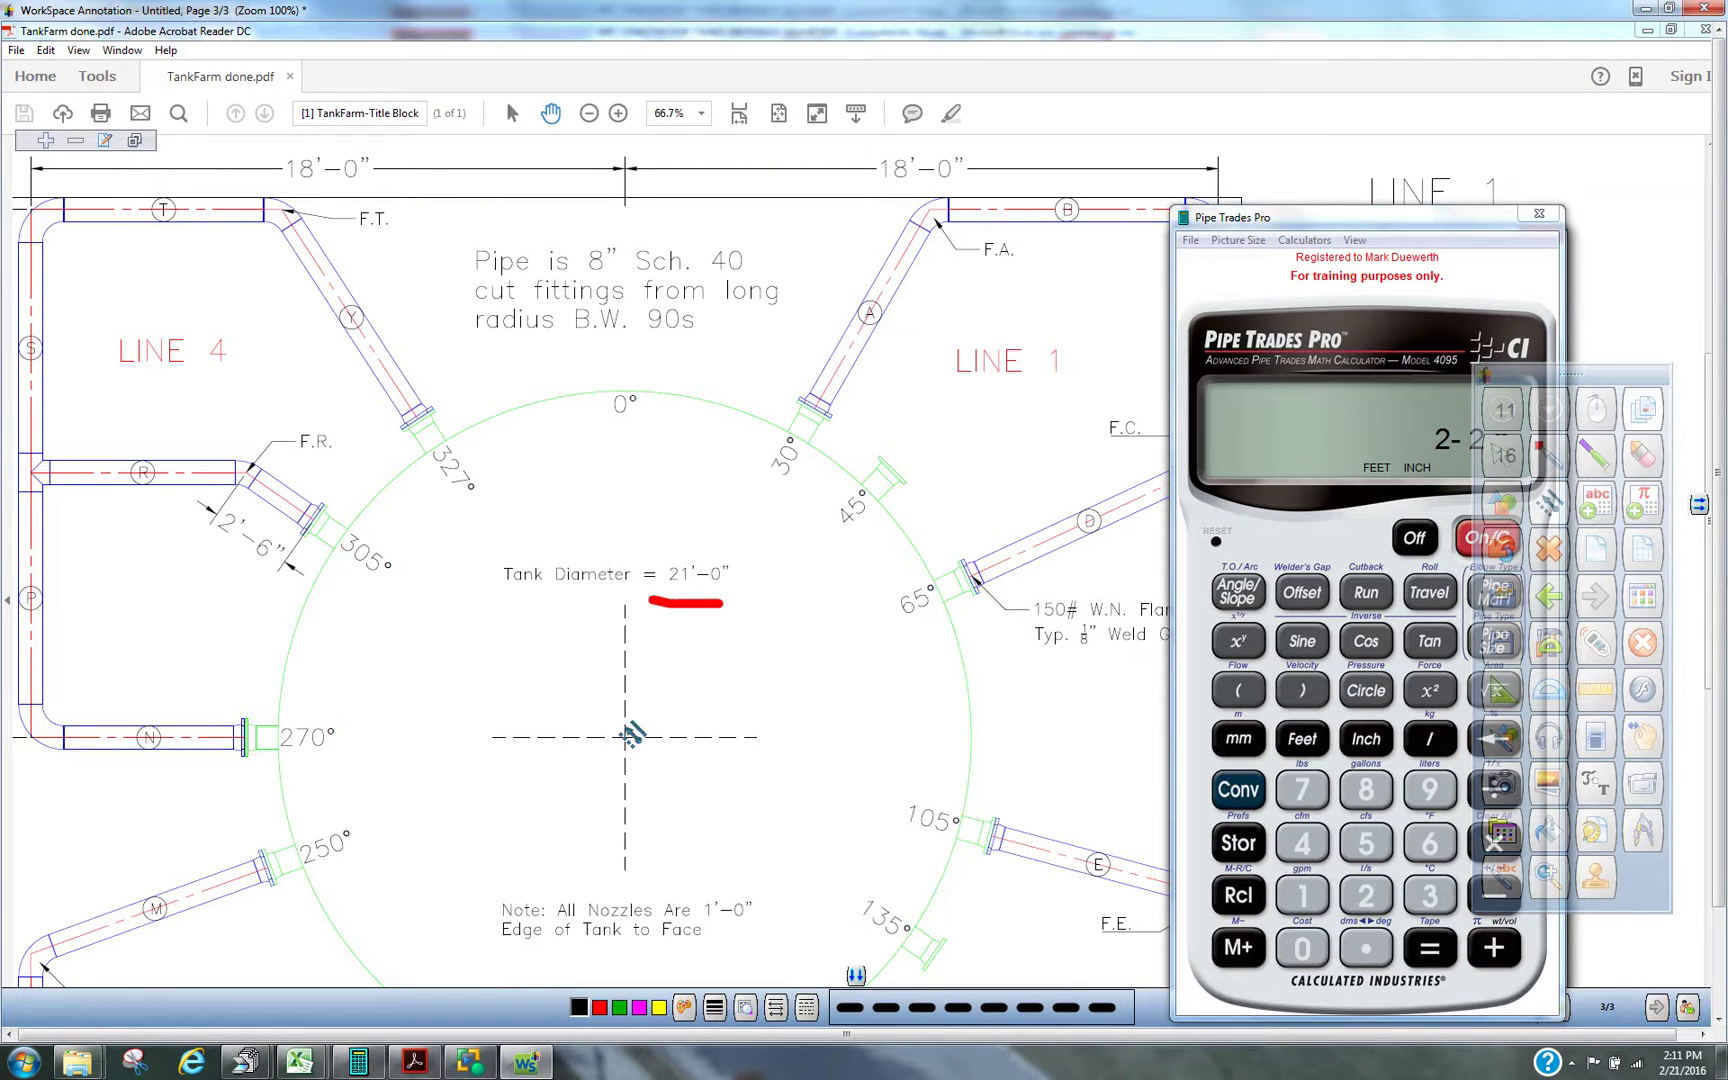
mouse_move(625, 737)
left_mouse_down()
mouse_move(942, 213)
mouse_move(928, 228)
left_mouse_up()
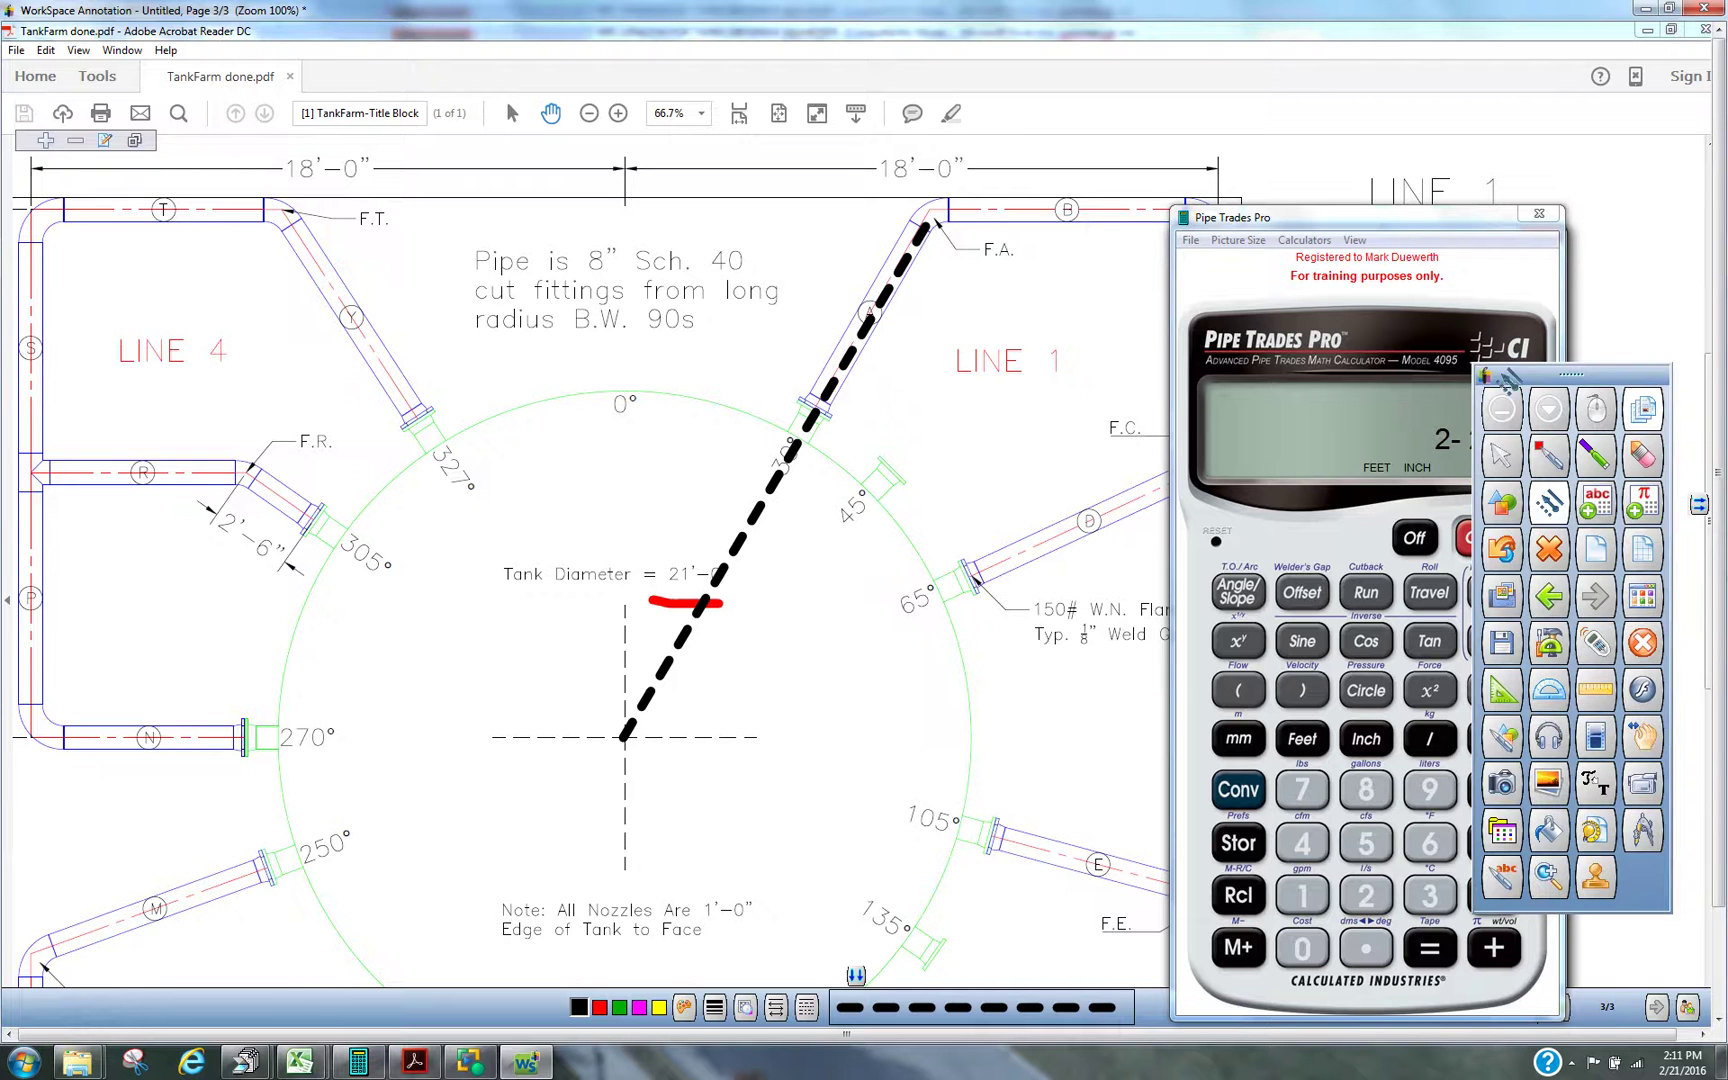
Uncover the calculator, clear it, and take the sine of 1°
left_click_drag(1503, 374, 1559, 371)
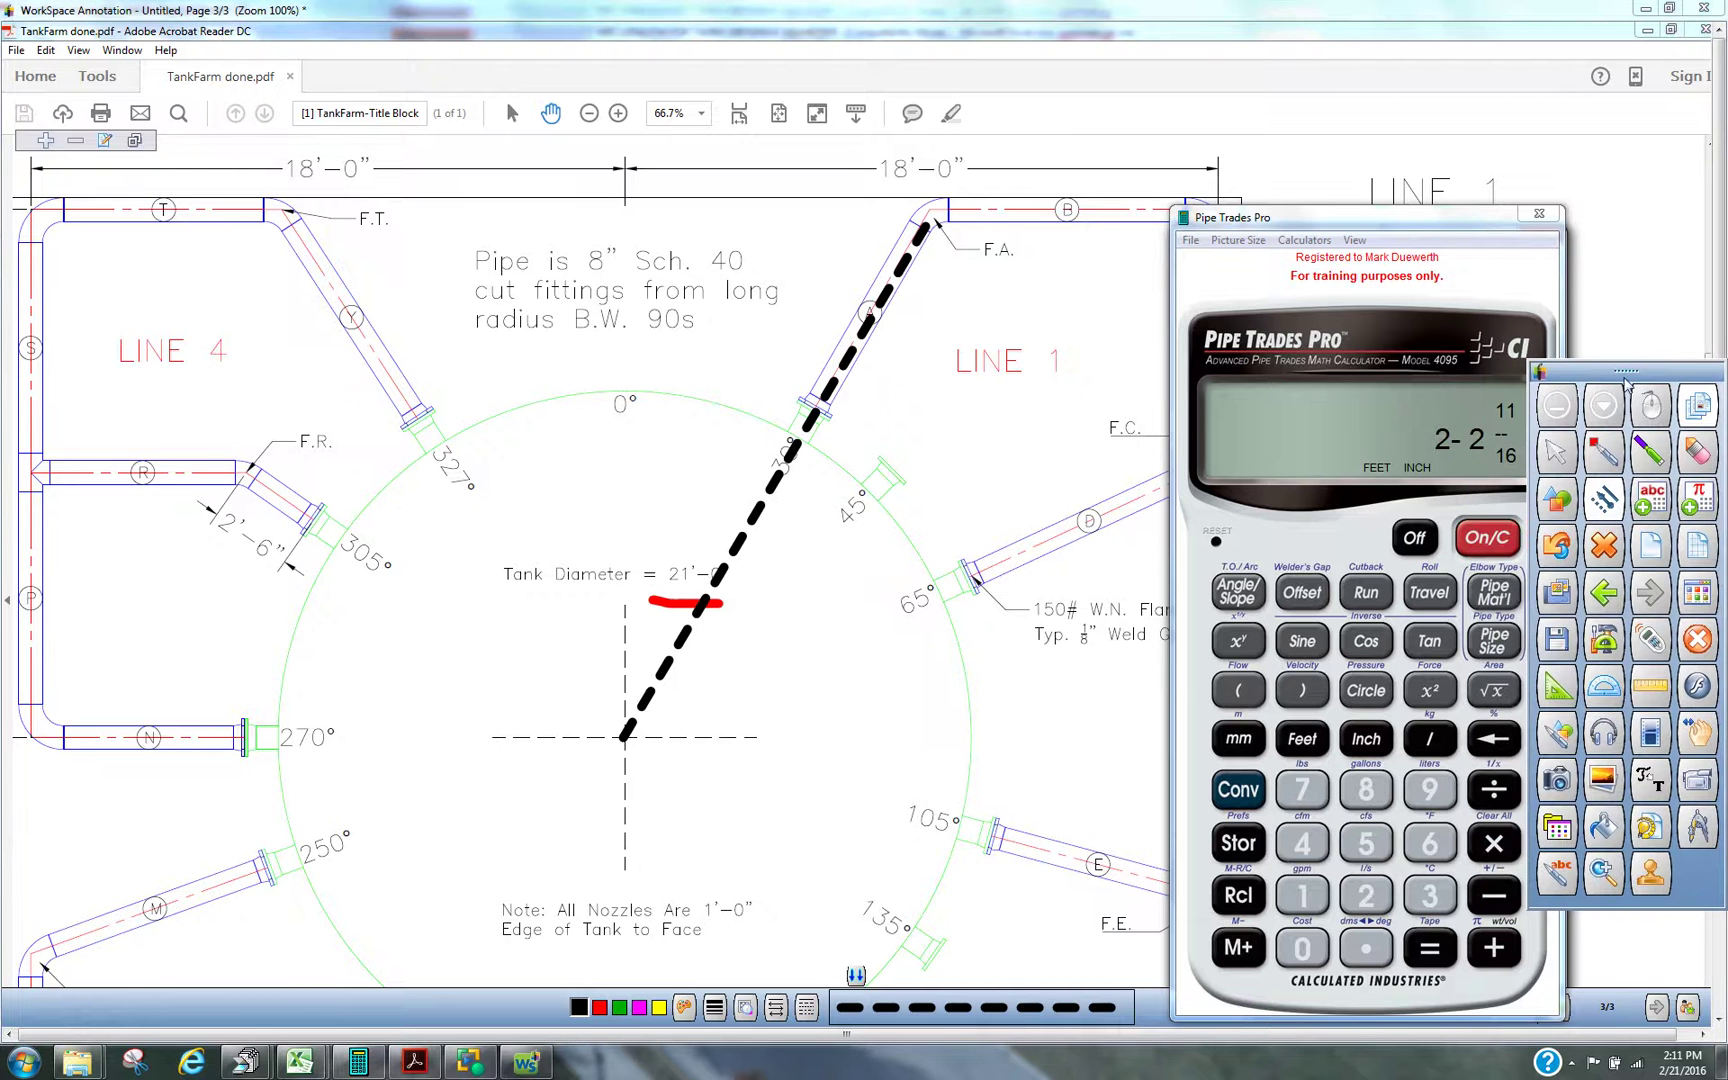
left_click(1240, 790)
left_click(1495, 843)
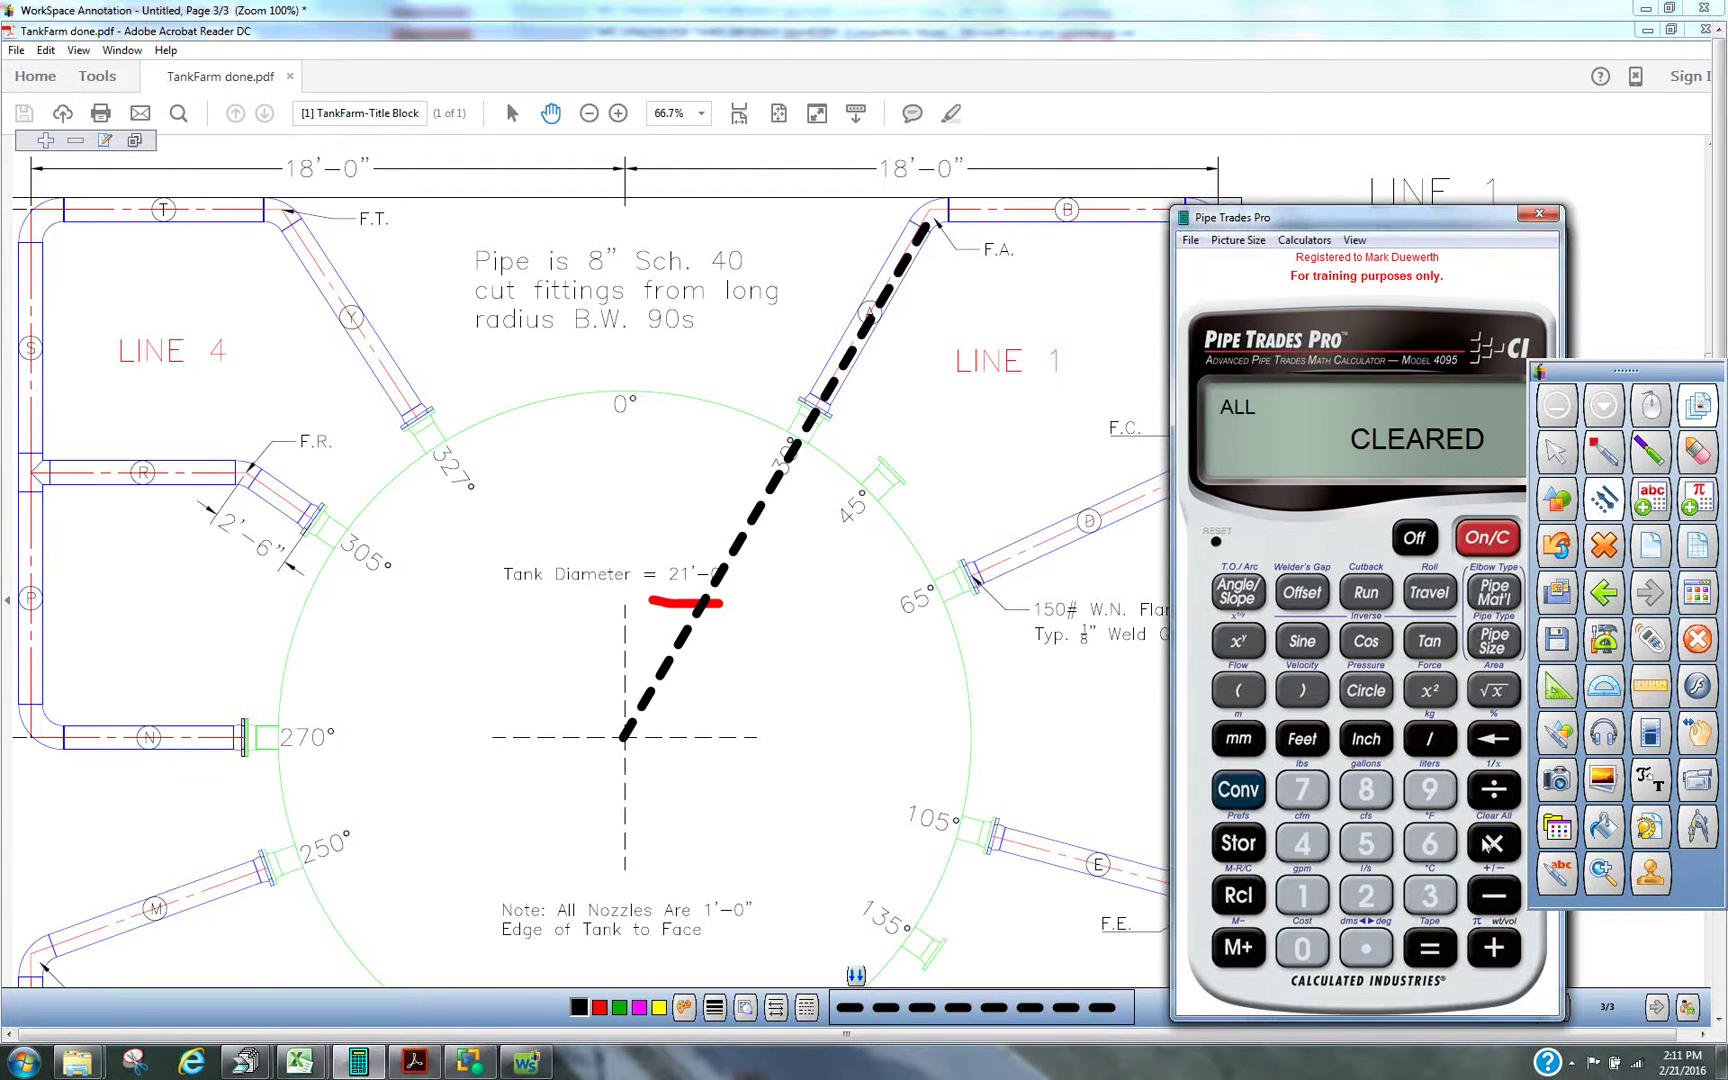
left_click(1303, 895)
left_click(1302, 643)
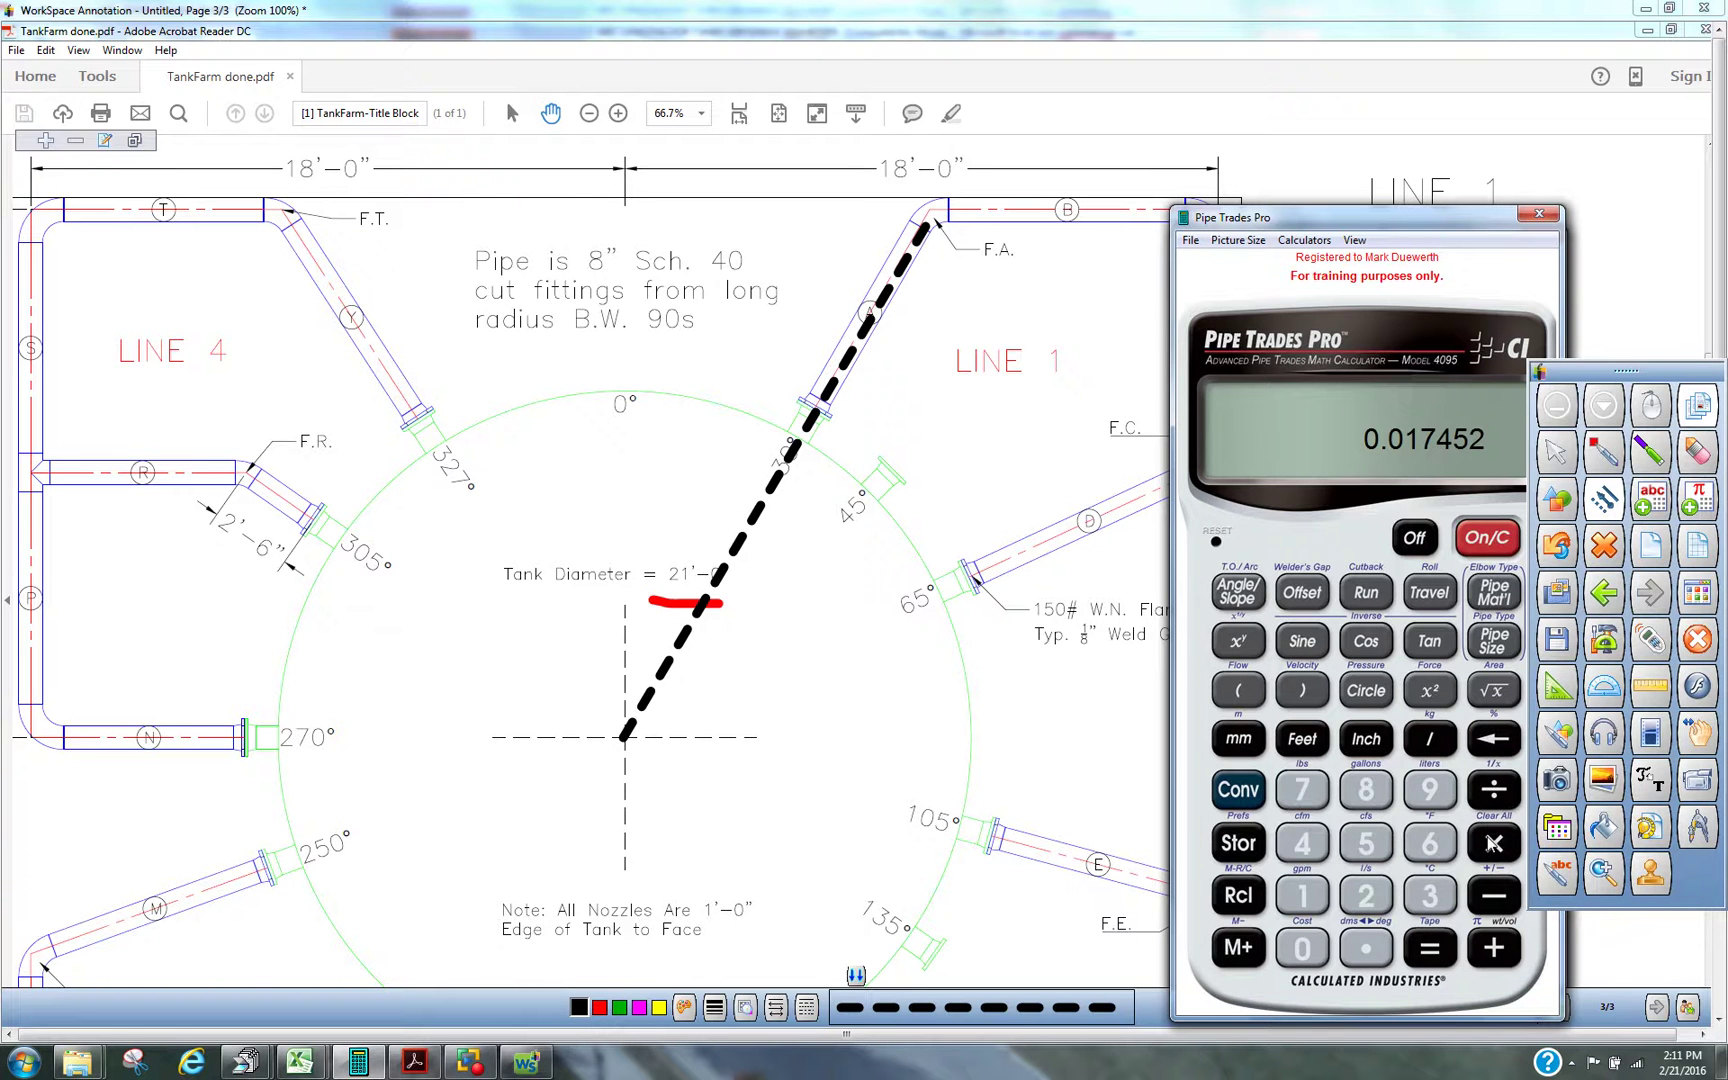
Multiply by the 10'-6" radius and 30° turn to get the 5'-6" arc length
left_click(1318, 897)
left_click(1305, 950)
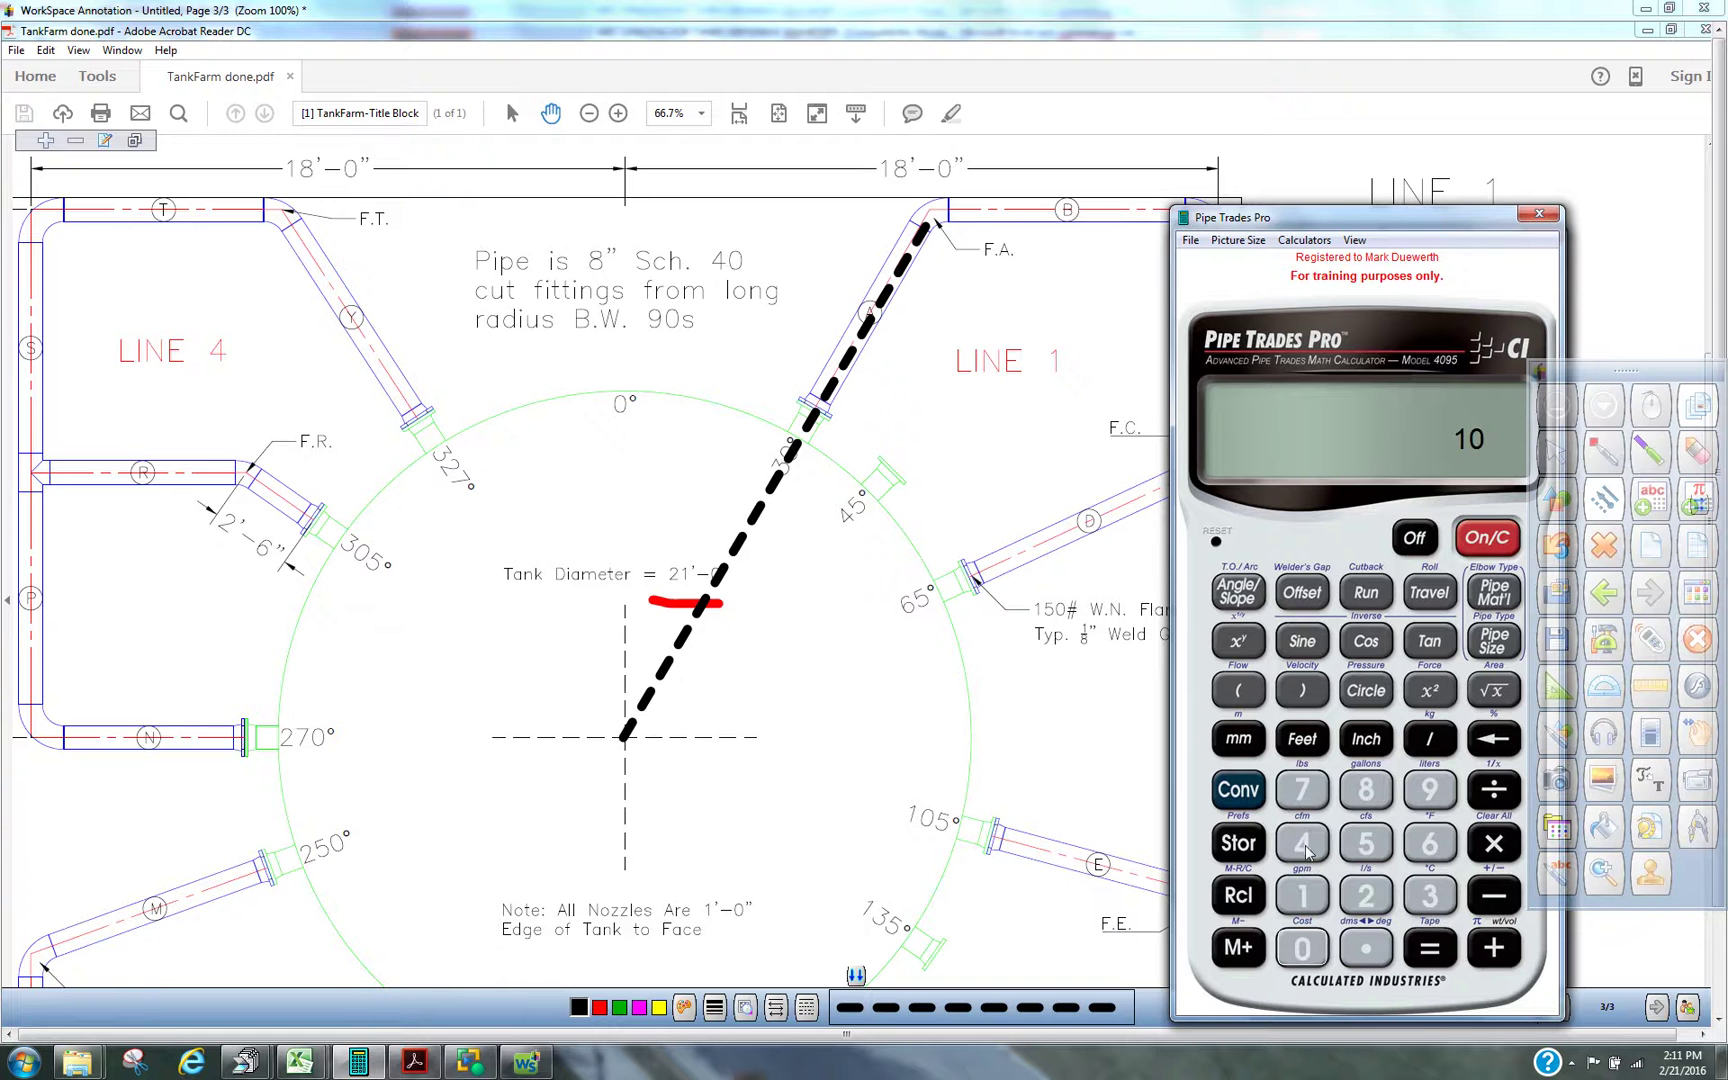
left_click(1306, 742)
left_click(1430, 843)
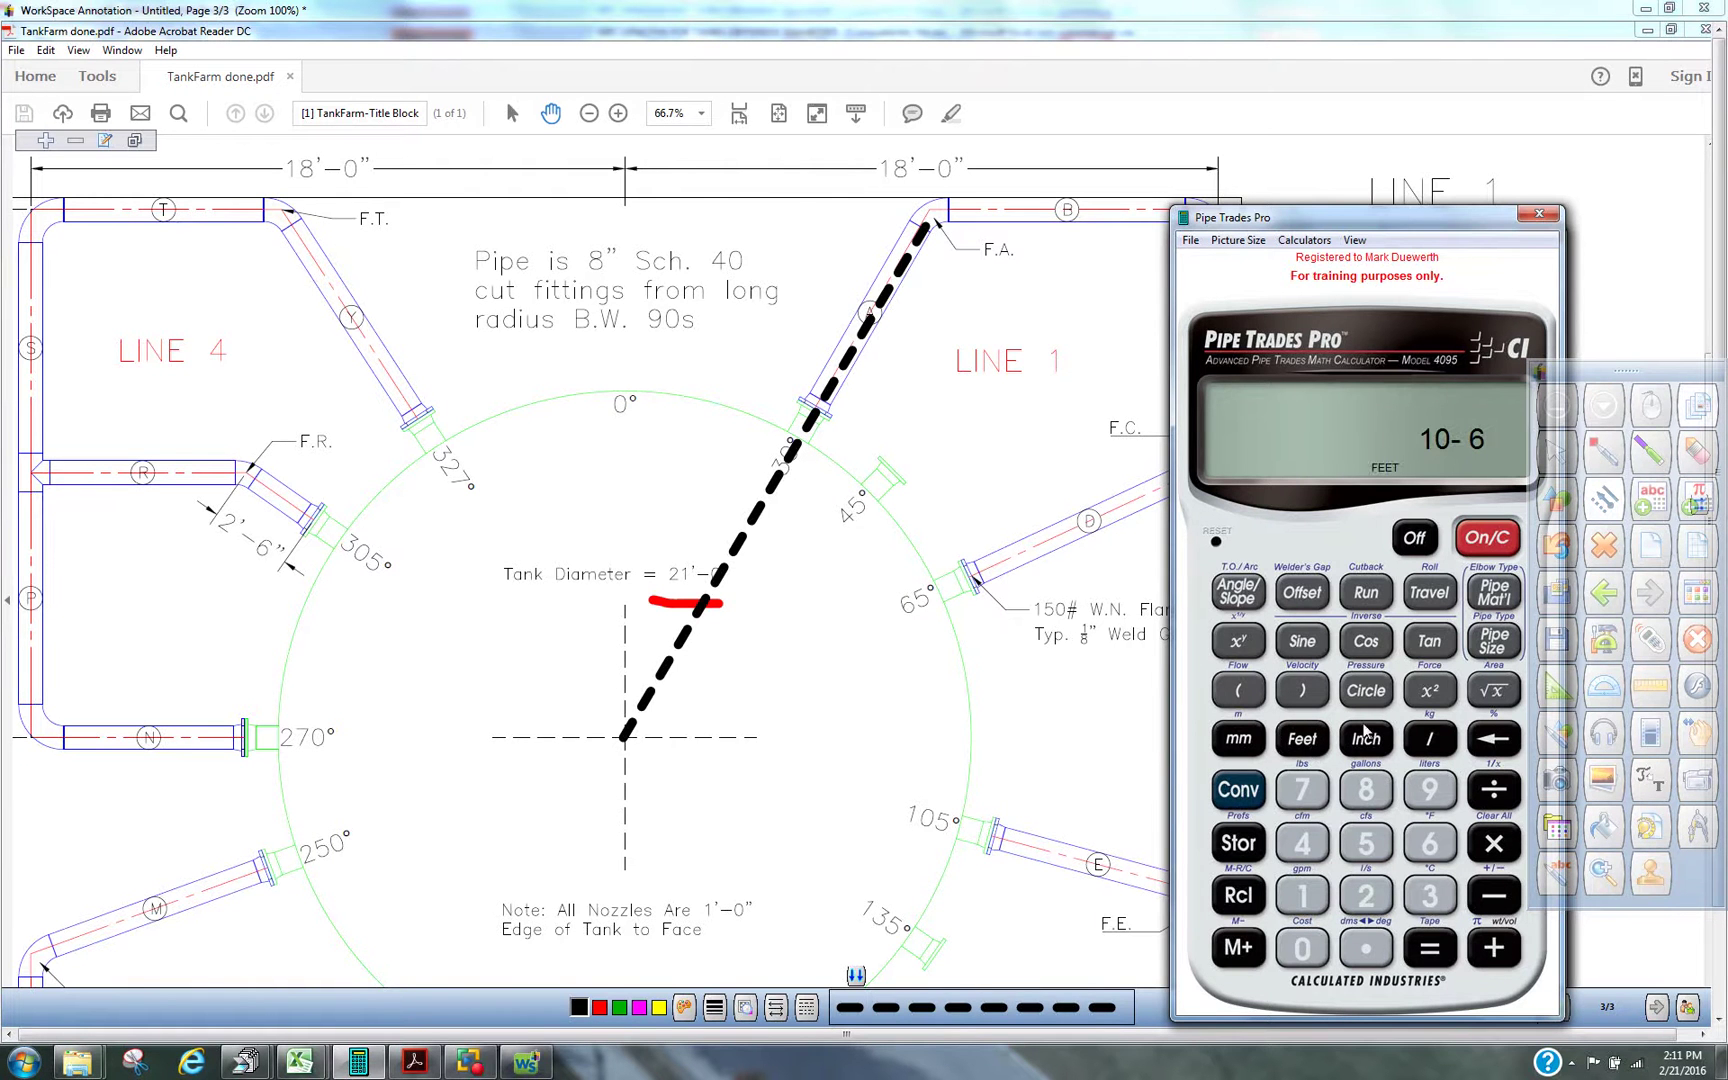
left_click(1366, 740)
left_click(1430, 897)
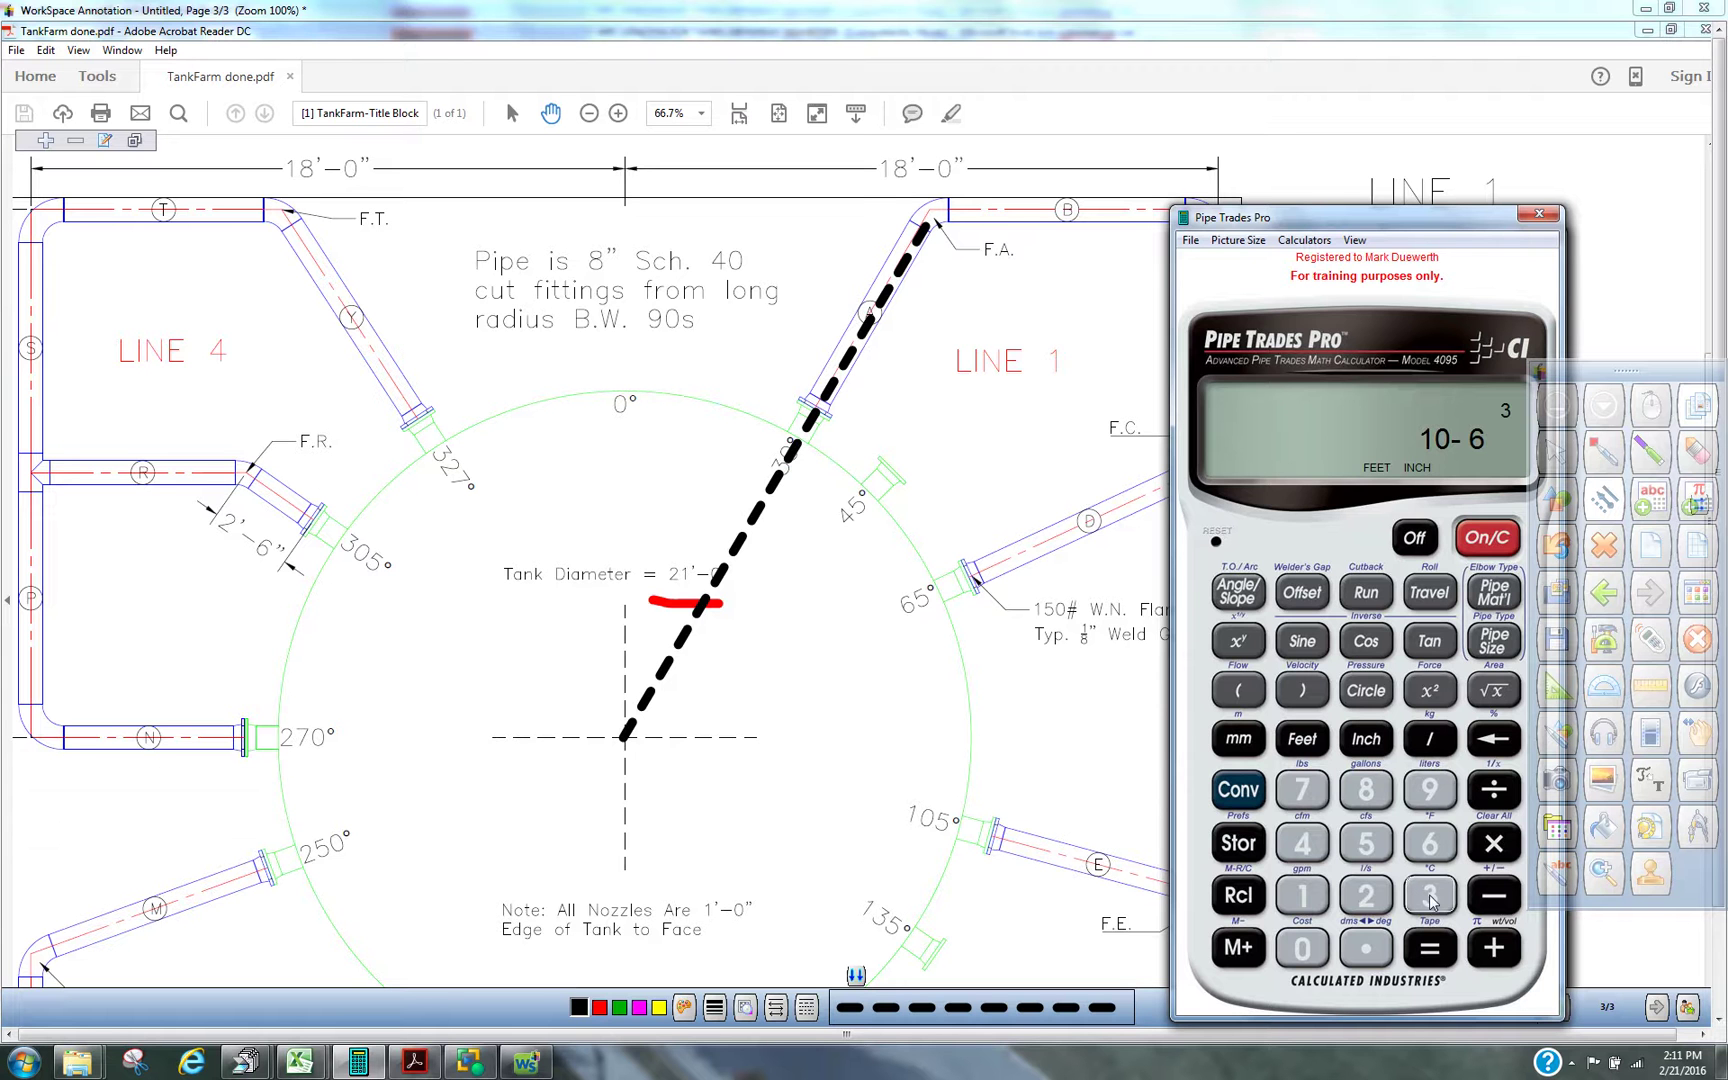
left_click(1493, 843)
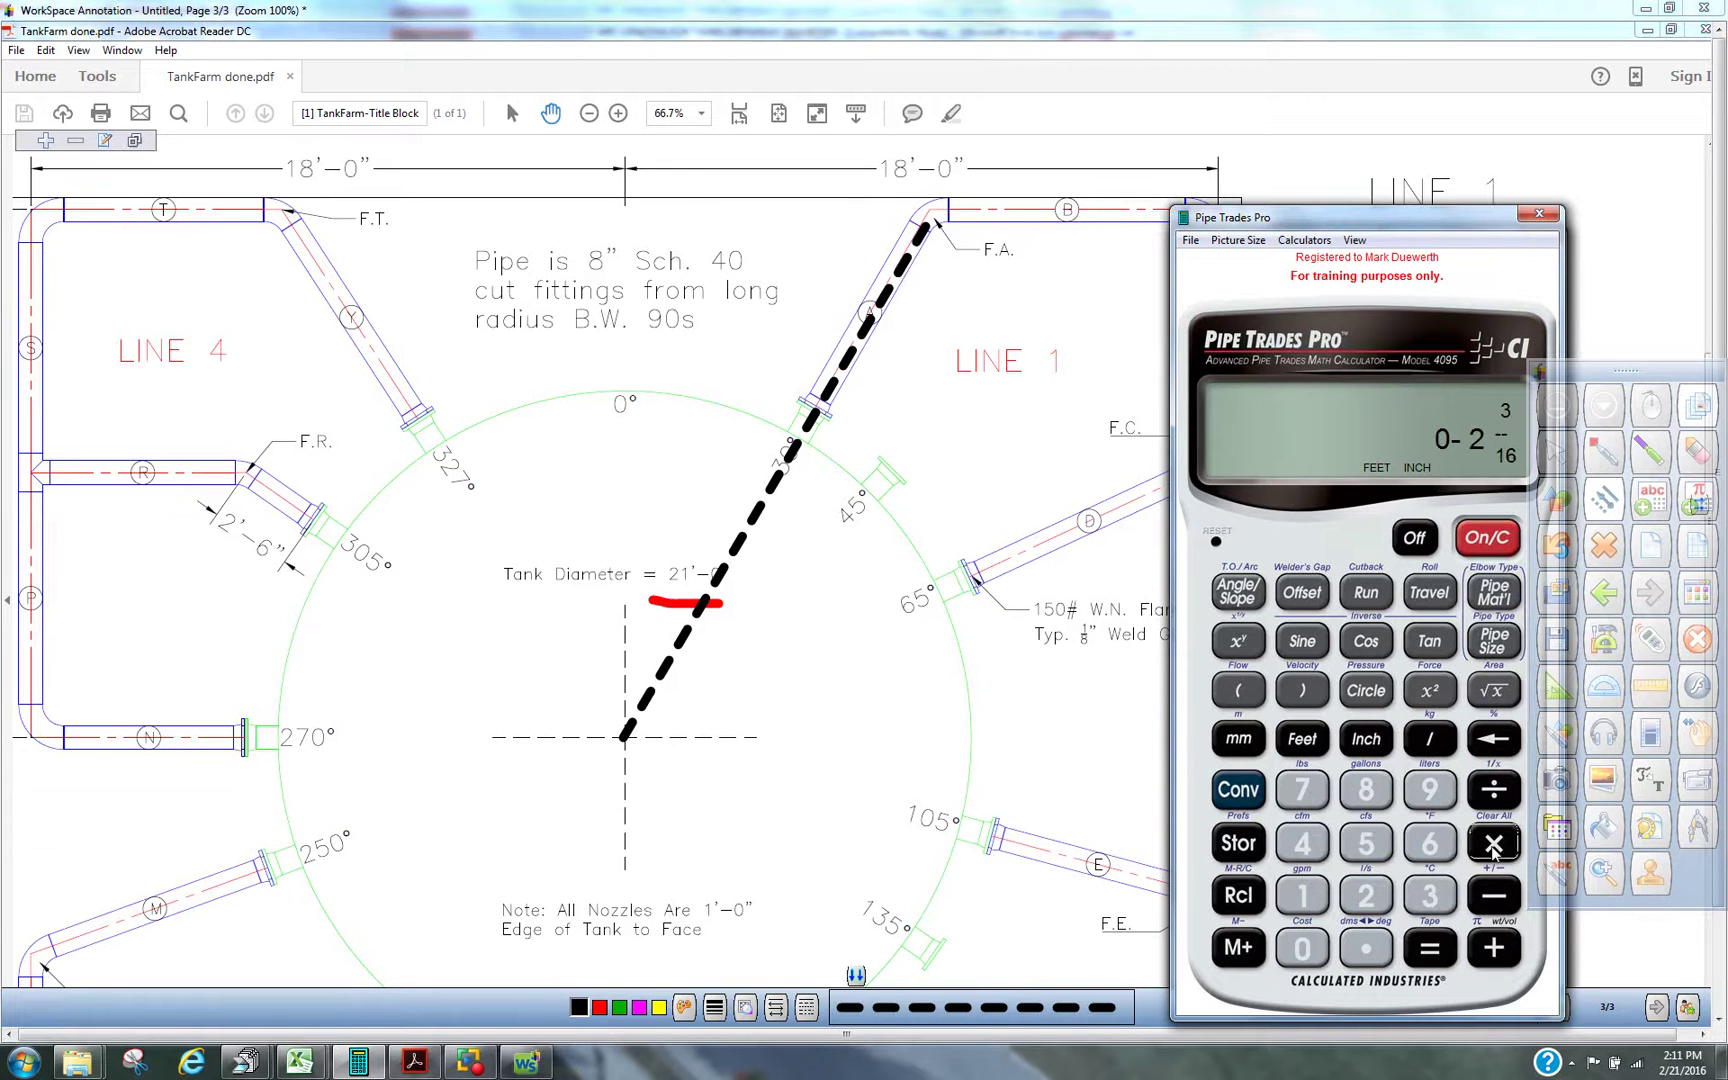
left_click(1430, 895)
left_click(1310, 948)
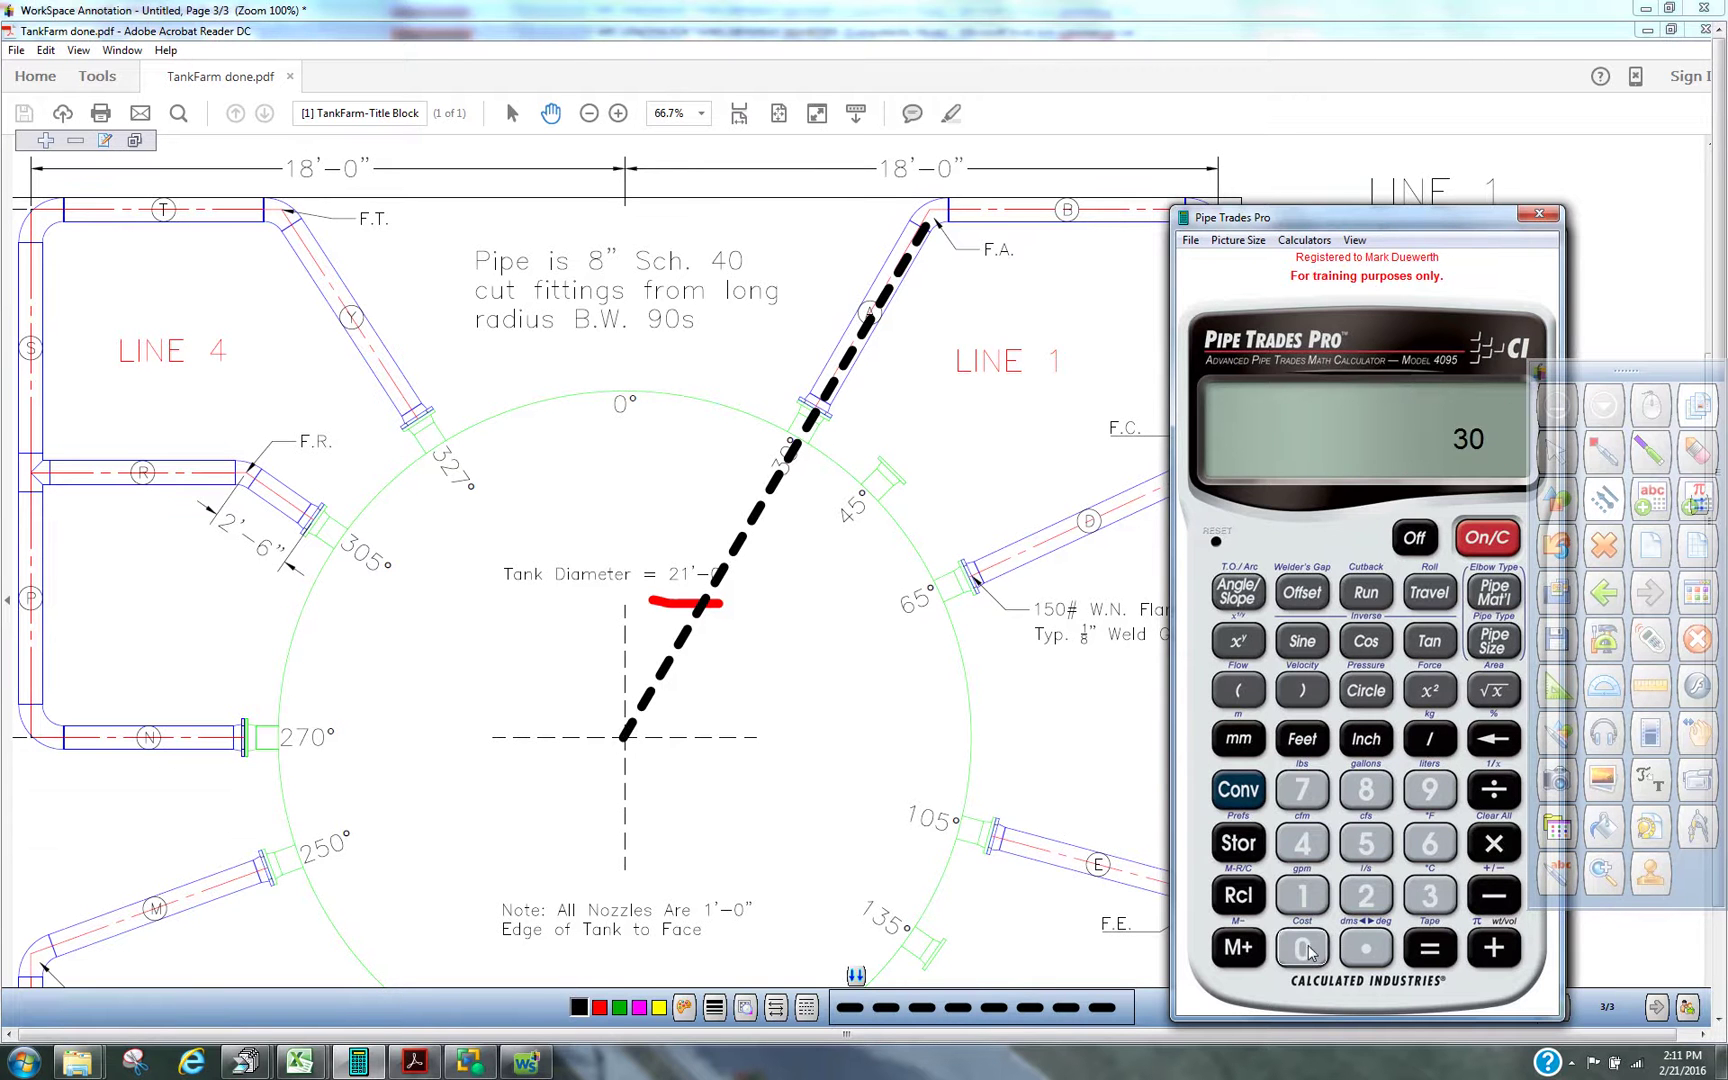
left_click(1430, 948)
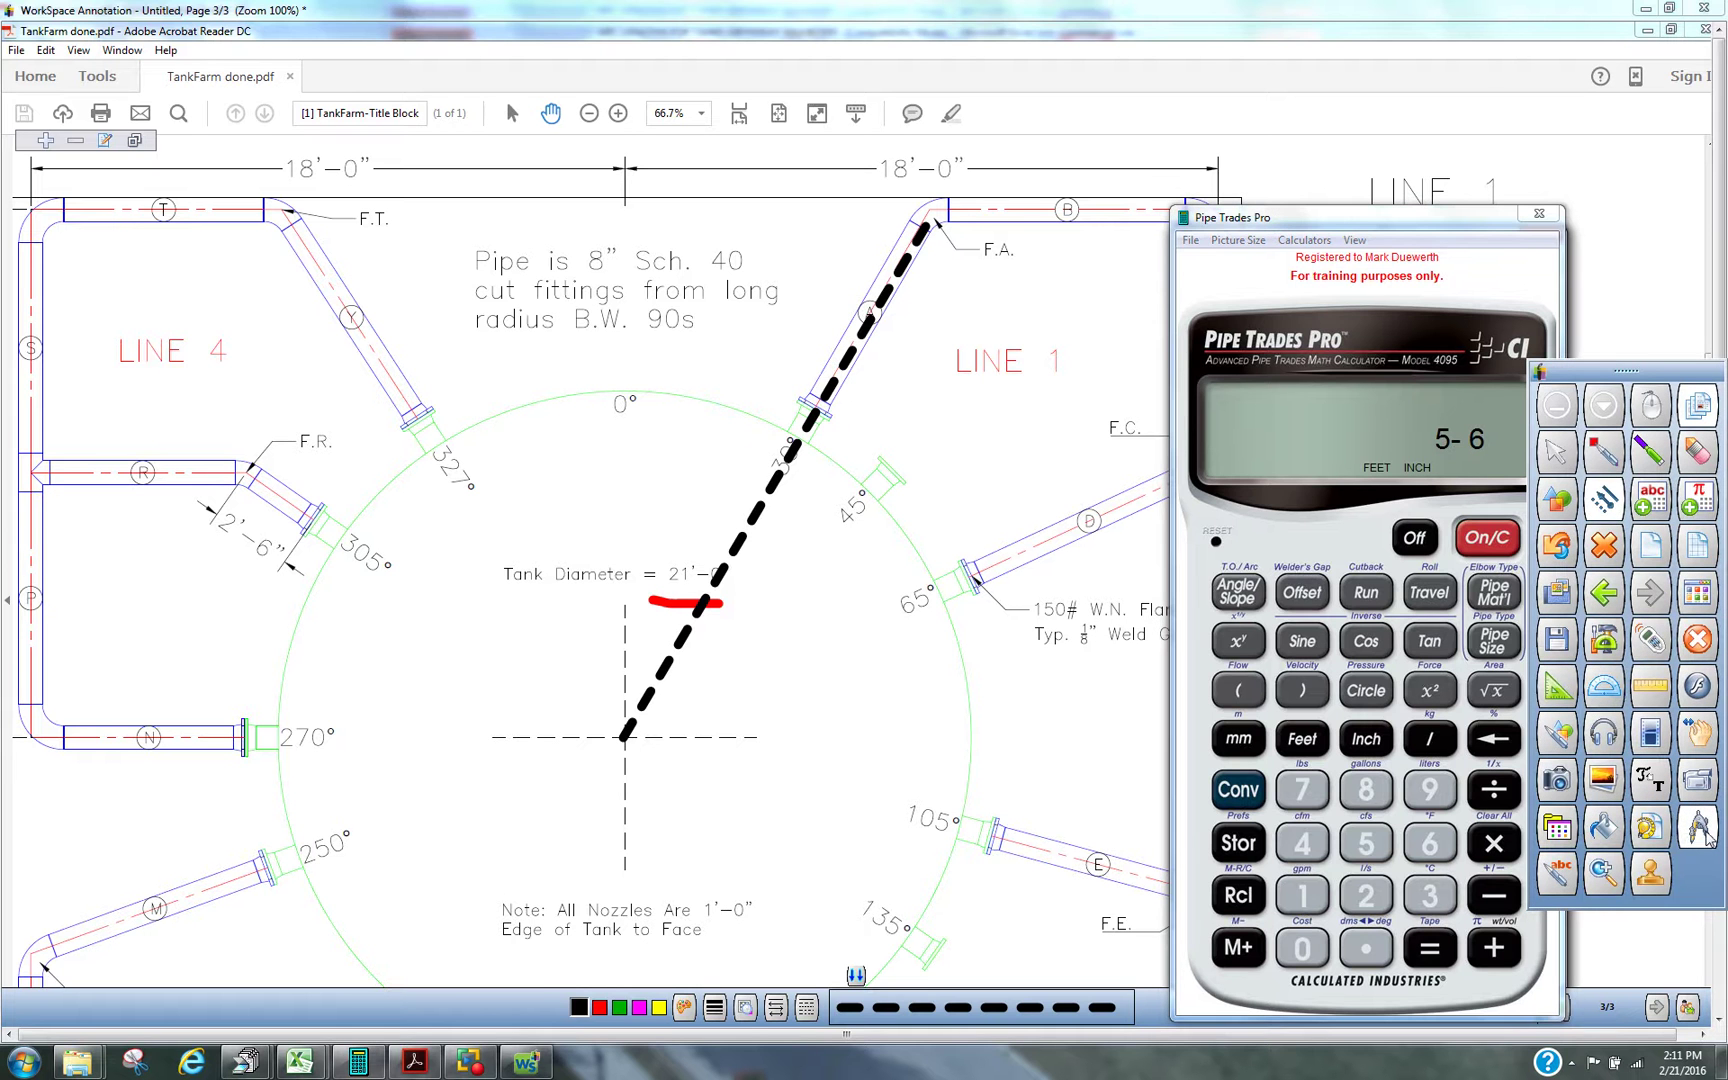
Compass the 0°–30° arc about the tank centre, write 5'-6" above it, then bring up the screen recorder
left_click(1697, 826)
mouse_move(852, 471)
left_mouse_down()
mouse_move(619, 697)
mouse_move(546, 653)
mouse_move(638, 402)
mouse_move(825, 453)
left_mouse_up()
left_click(1604, 452)
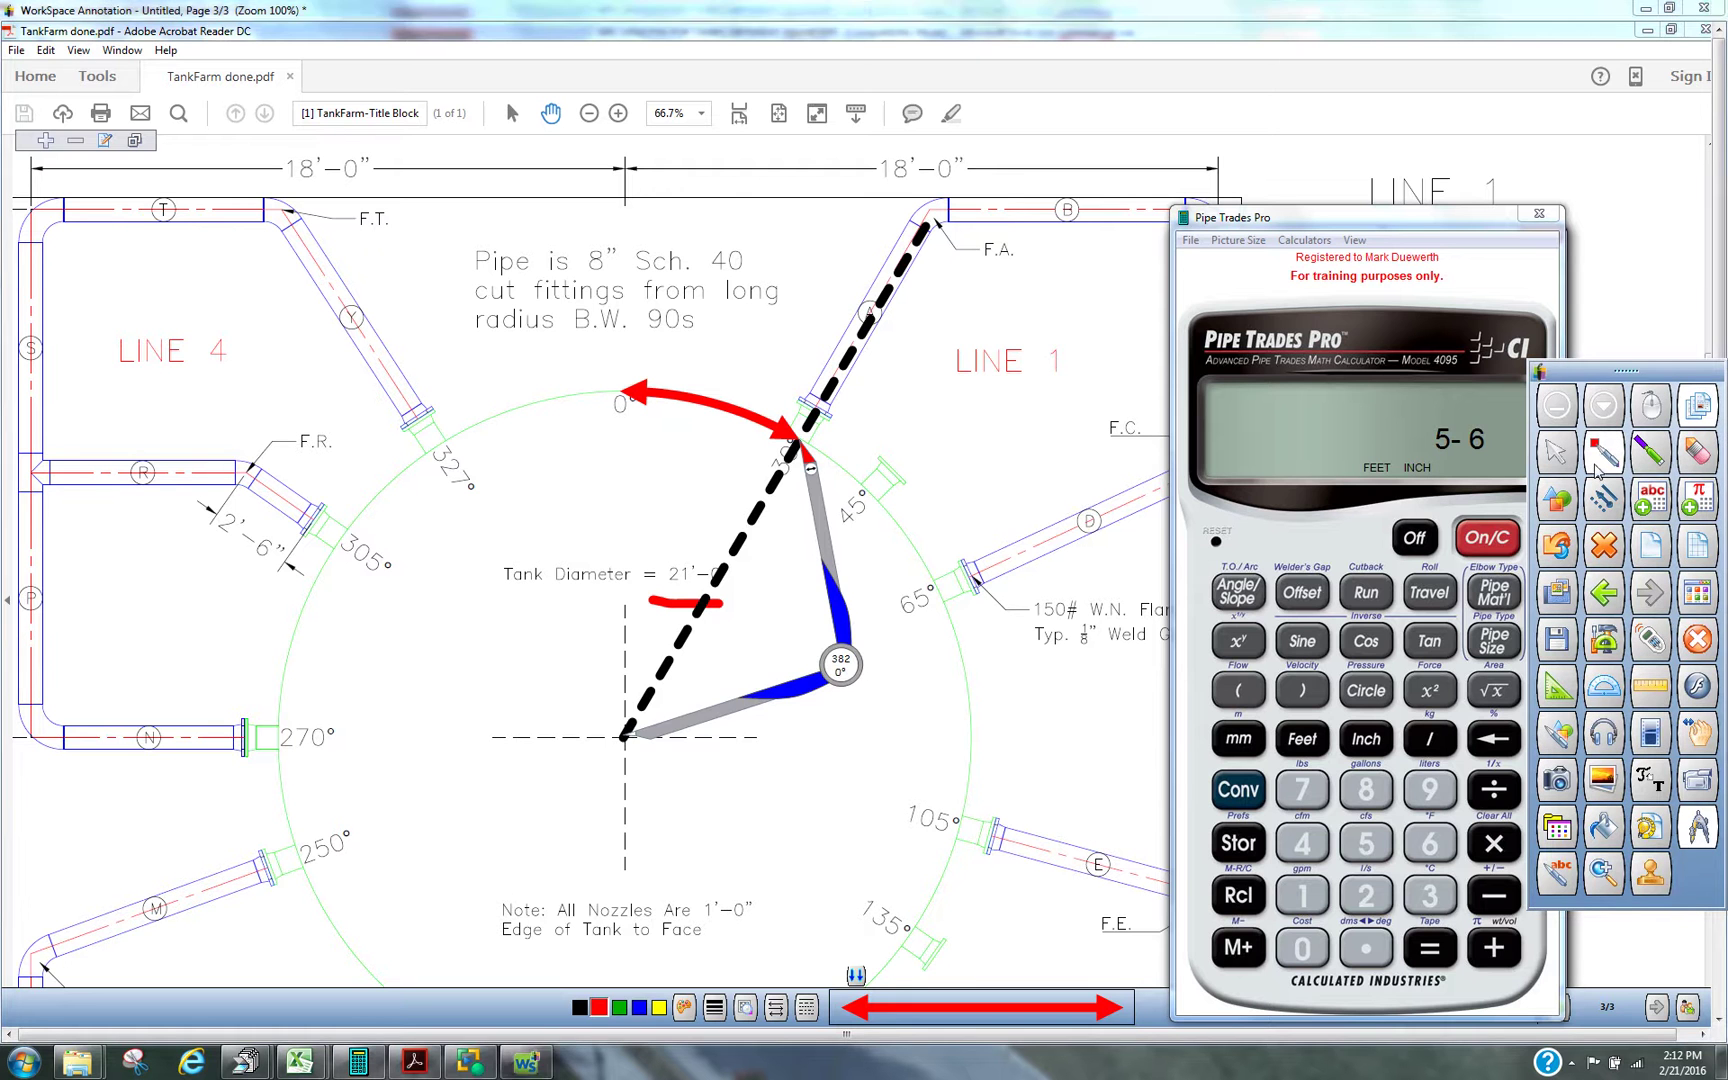
mouse_move(703, 303)
left_mouse_down()
mouse_move(670, 334)
mouse_move(718, 345)
mouse_move(682, 361)
left_mouse_up()
mouse_move(731, 279)
left_mouse_down()
mouse_move(724, 298)
mouse_move(806, 333)
mouse_move(779, 322)
left_mouse_up()
left_click_drag(802, 256, 820, 271)
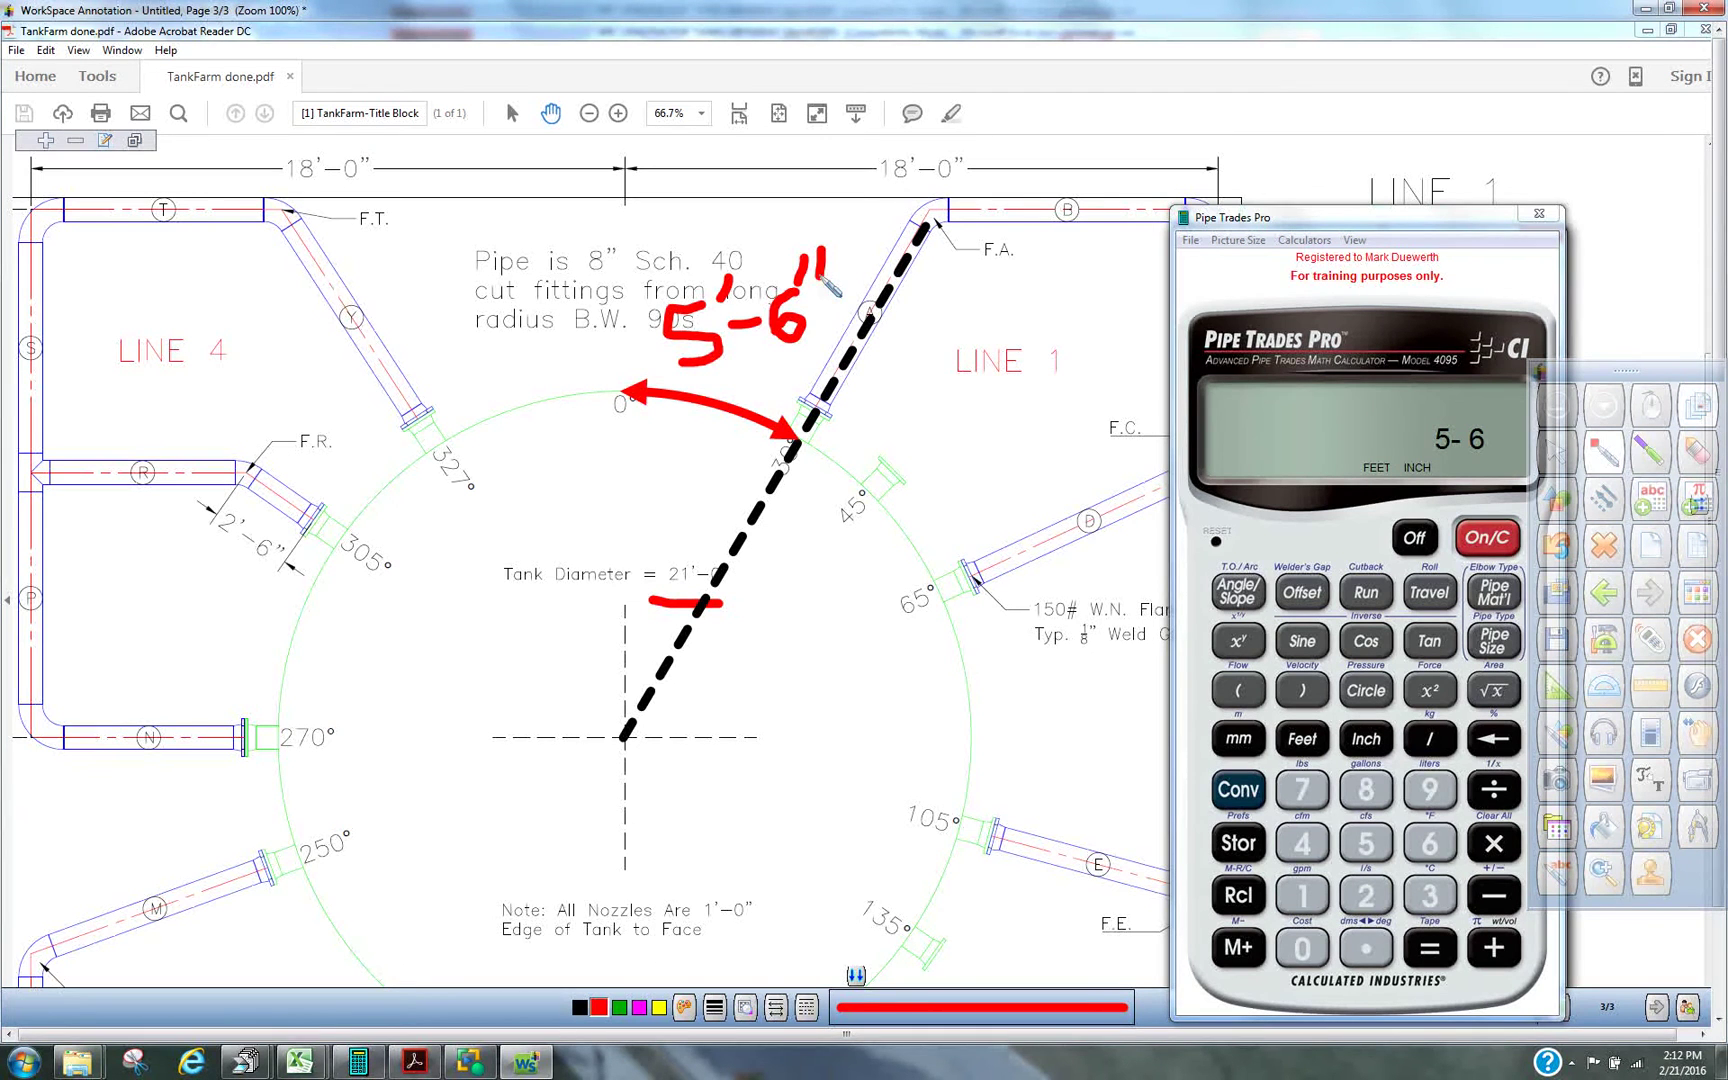
left_click(466, 1062)
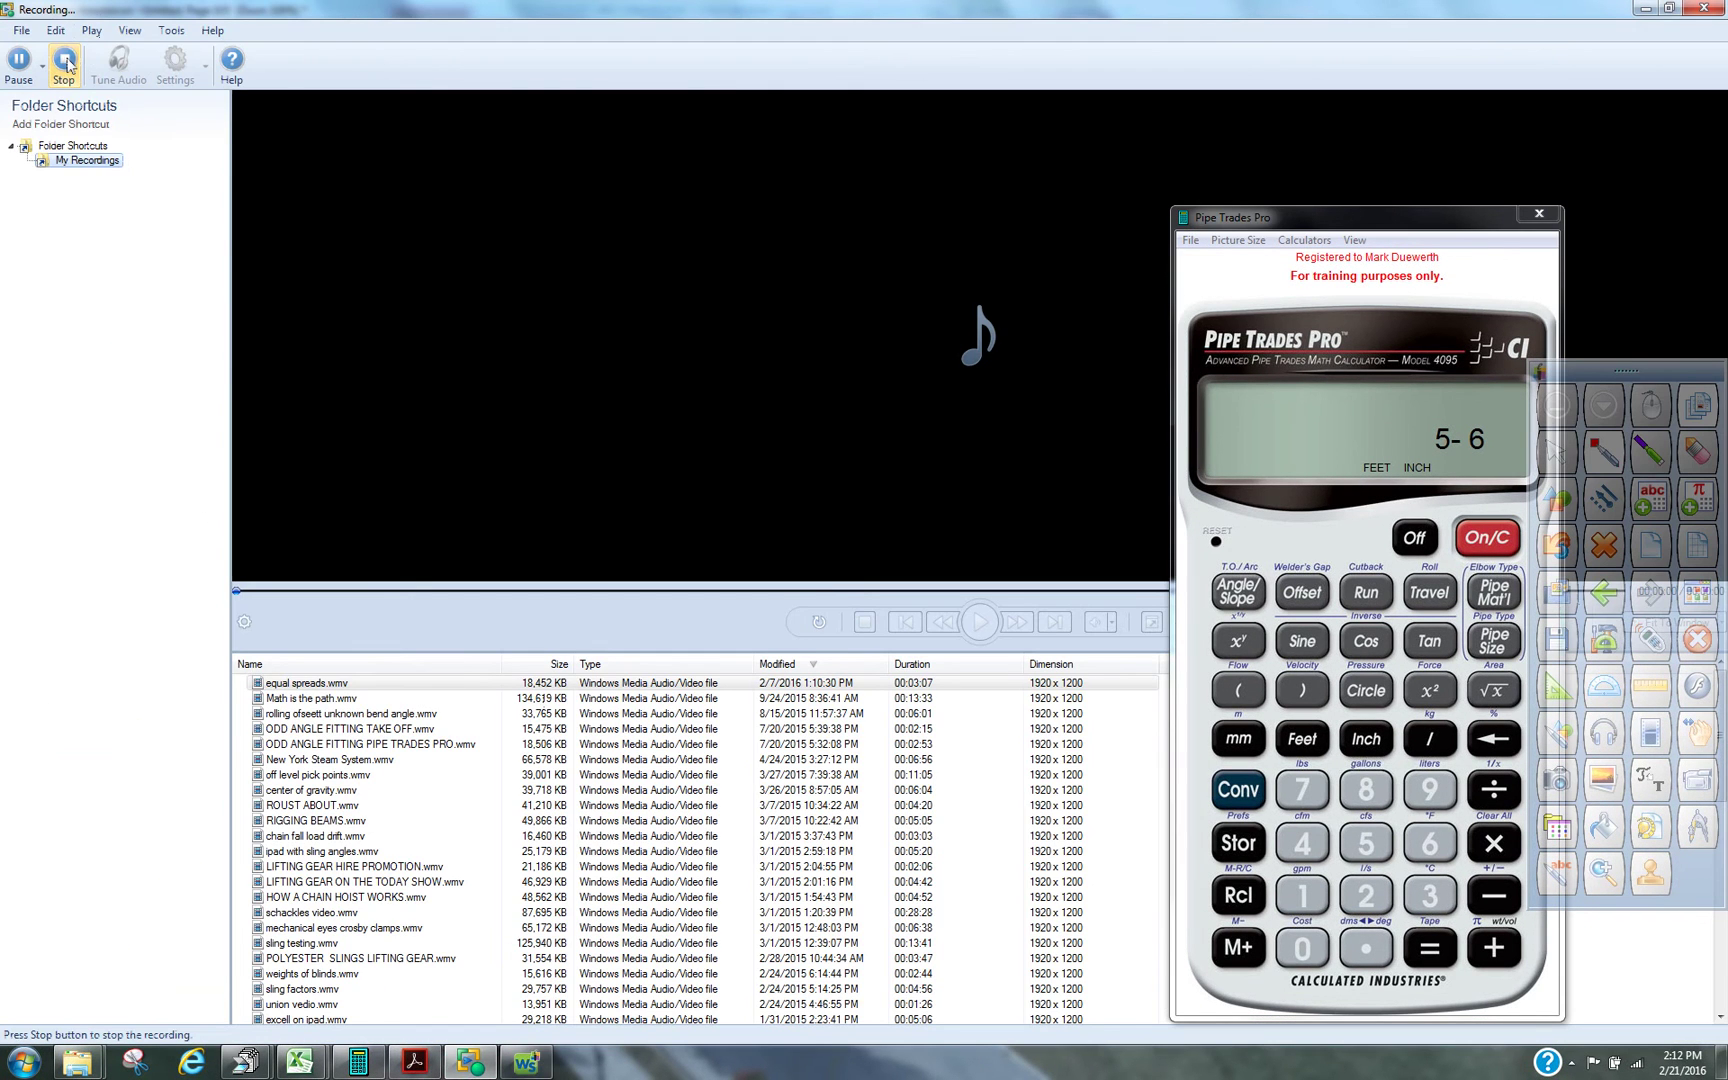